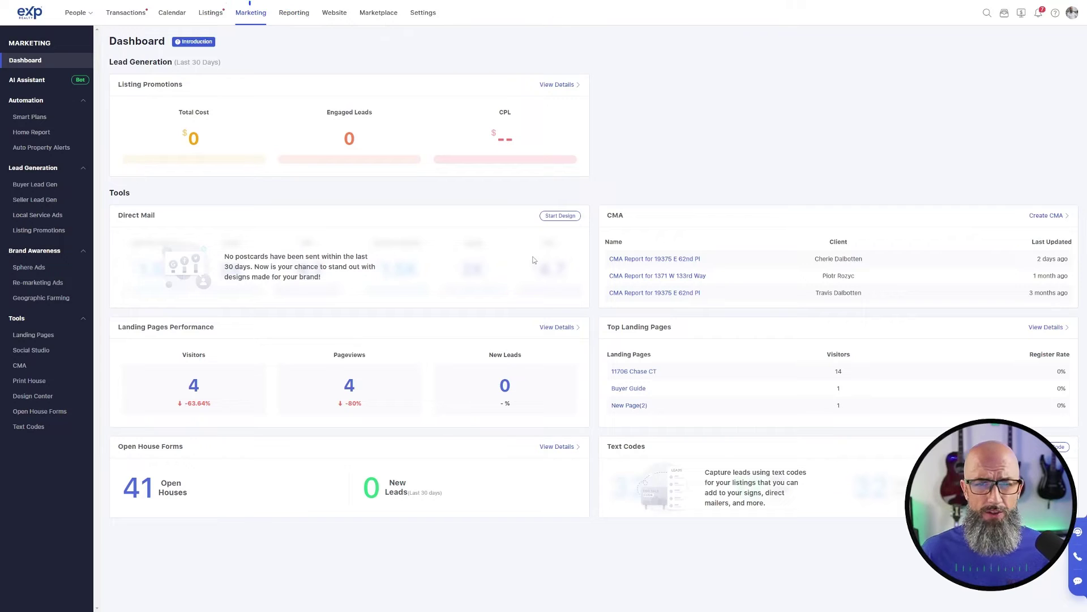
Step: Open Smart Plans and examine the list of personal plans and the Smart Plan Report, including its open rates
left_click(30, 116)
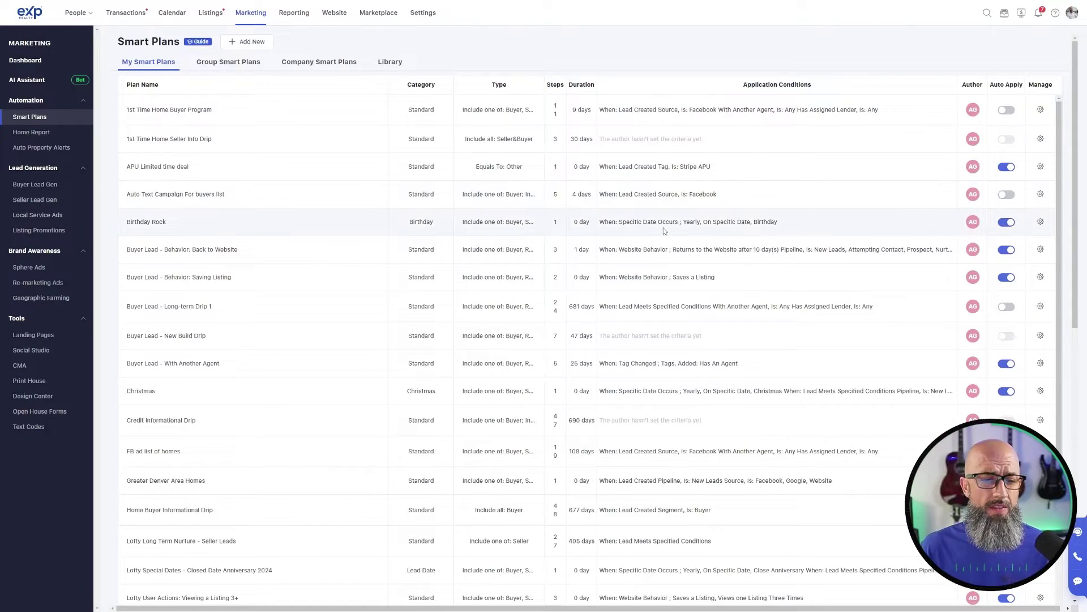
scroll(657, 225, "down", 8)
scroll(656, 229, "up", 4)
scroll(656, 229, "up", 3)
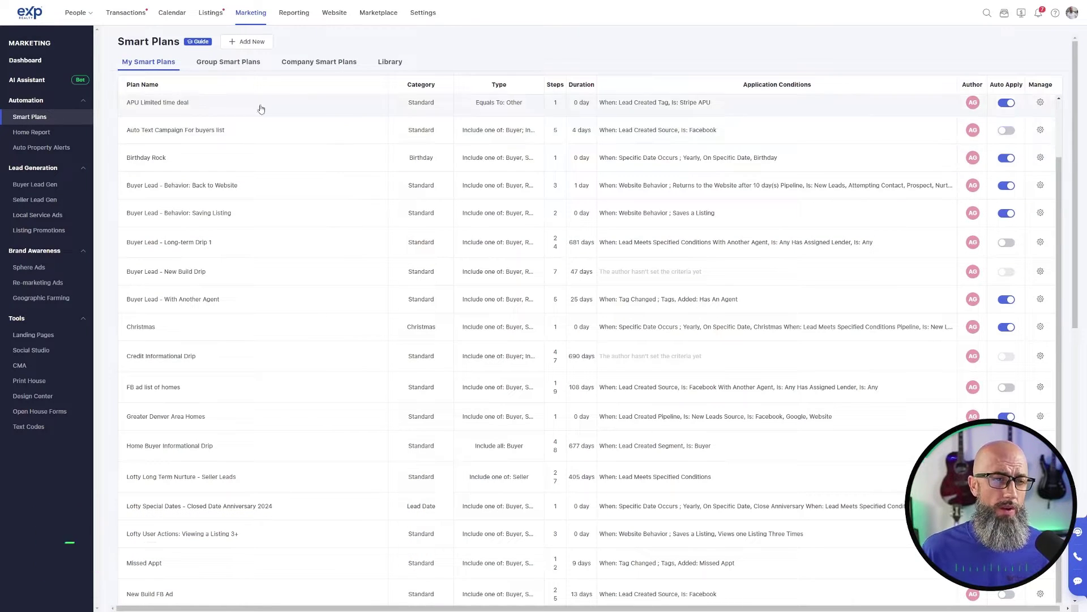
scroll(469, 204, "down", 5)
scroll(469, 204, "down", 2)
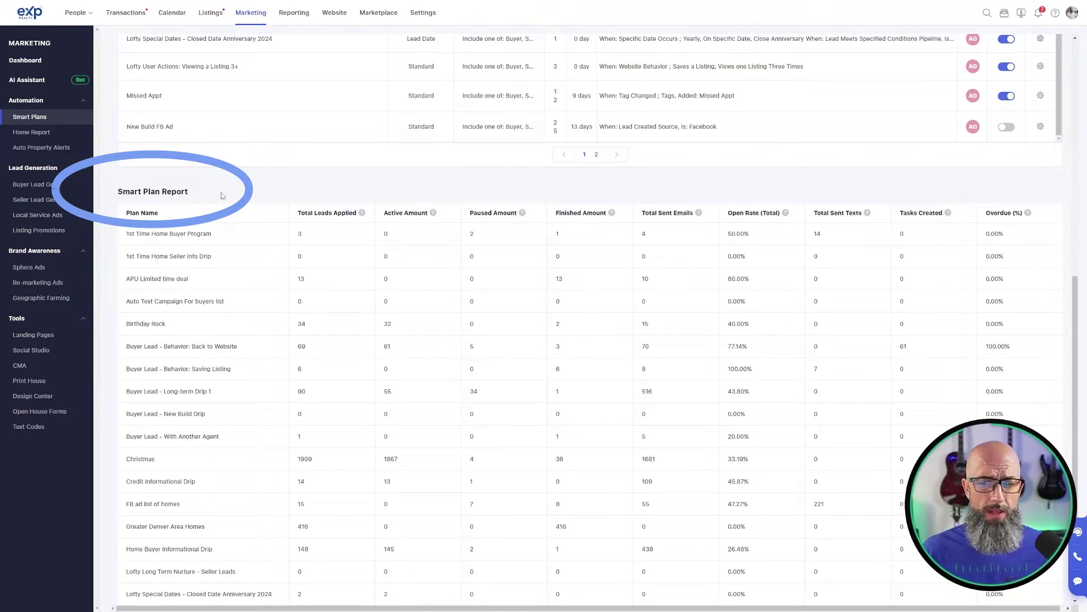
scroll(338, 207, "down", 1)
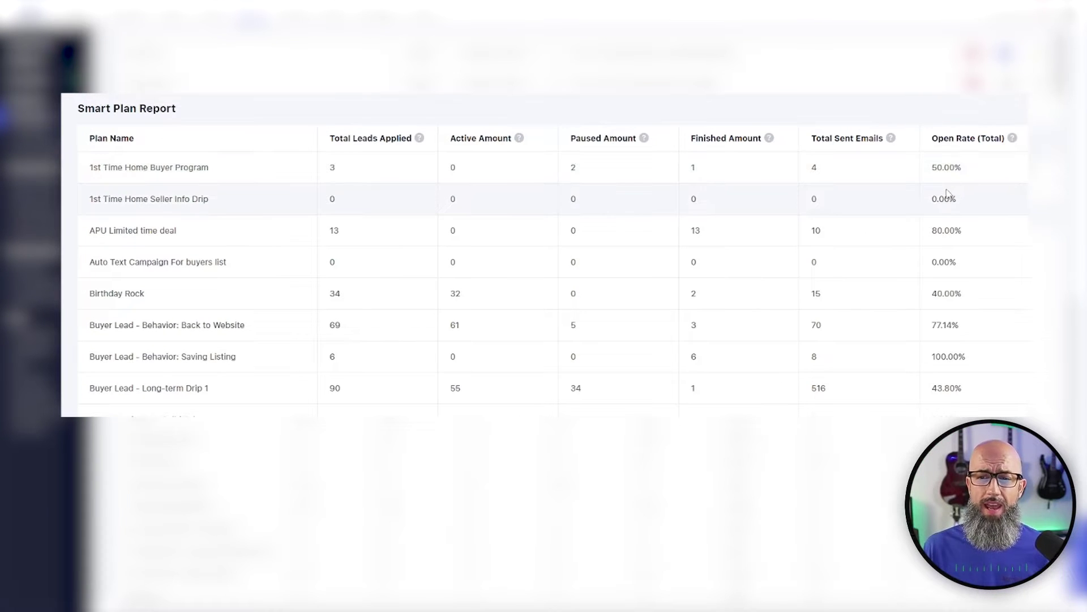
scroll(929, 226, "down", 1)
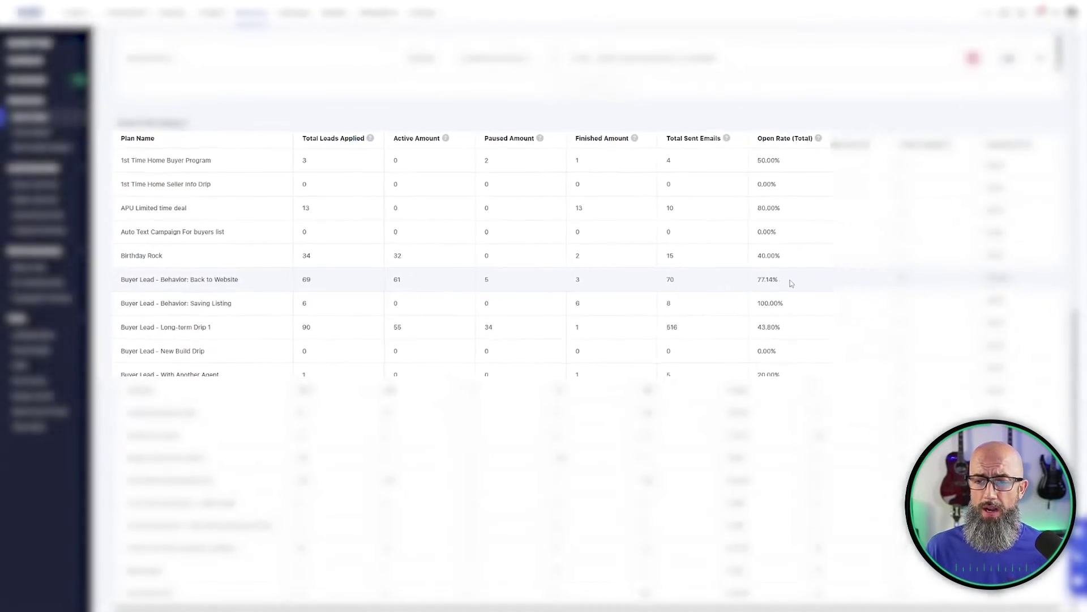
Step: Open the Smart Plan guide and view its stages, including Initial Contacts, Nurturing, Opportunity Capture, Transaction and After Closing
scroll(757, 277, "up", 10)
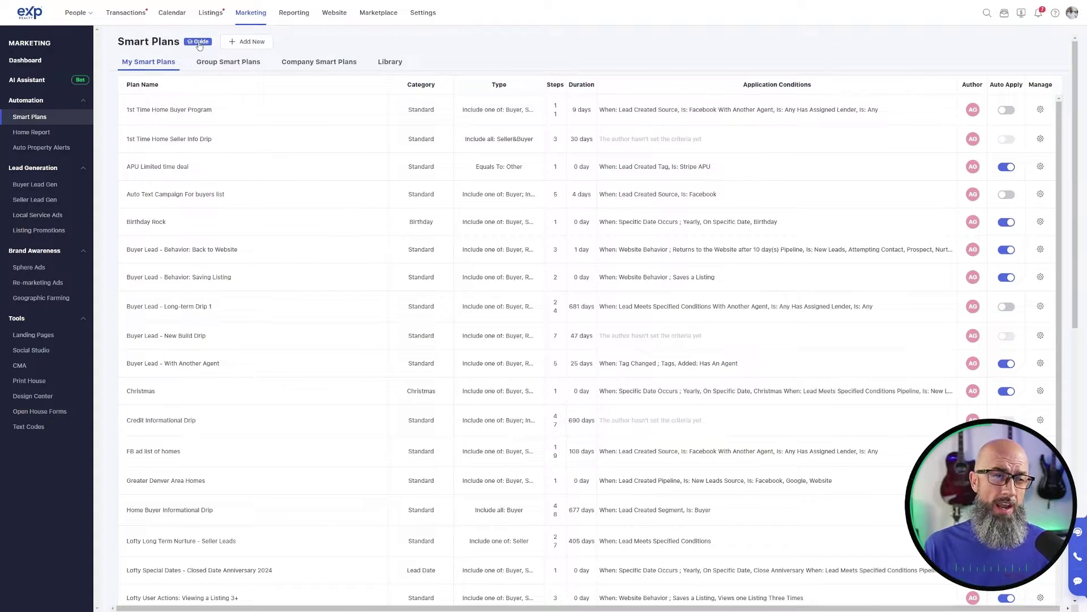
left_click(199, 43)
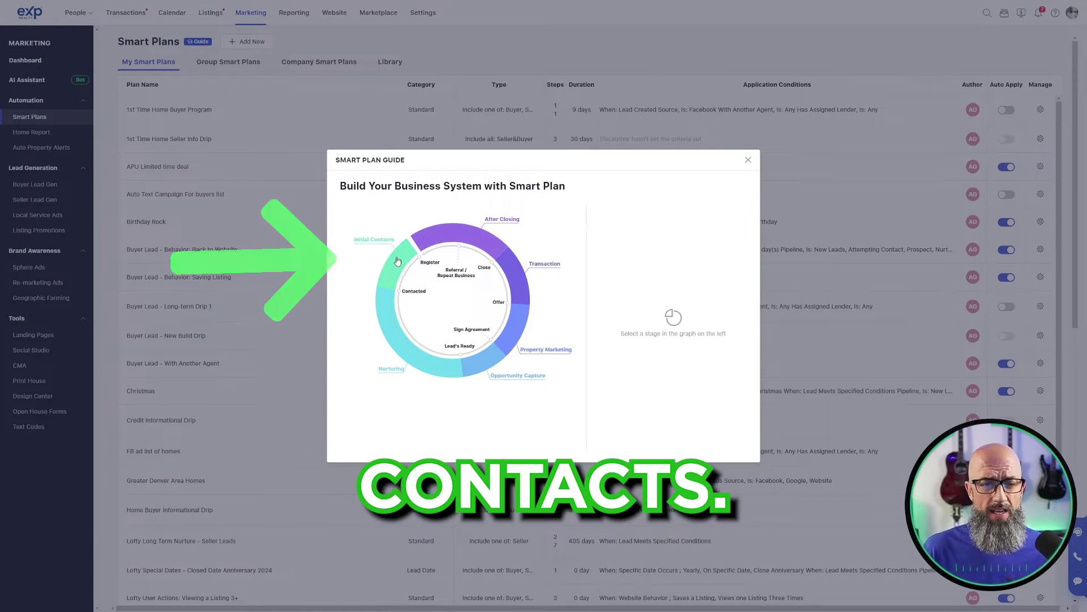
mouse_move(399, 260)
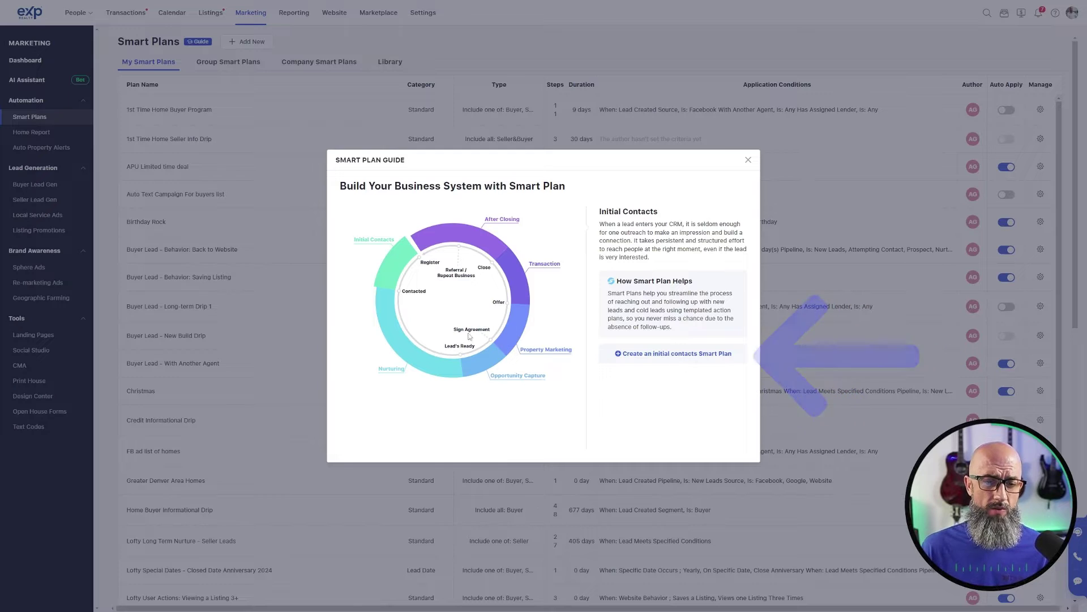
mouse_move(401, 355)
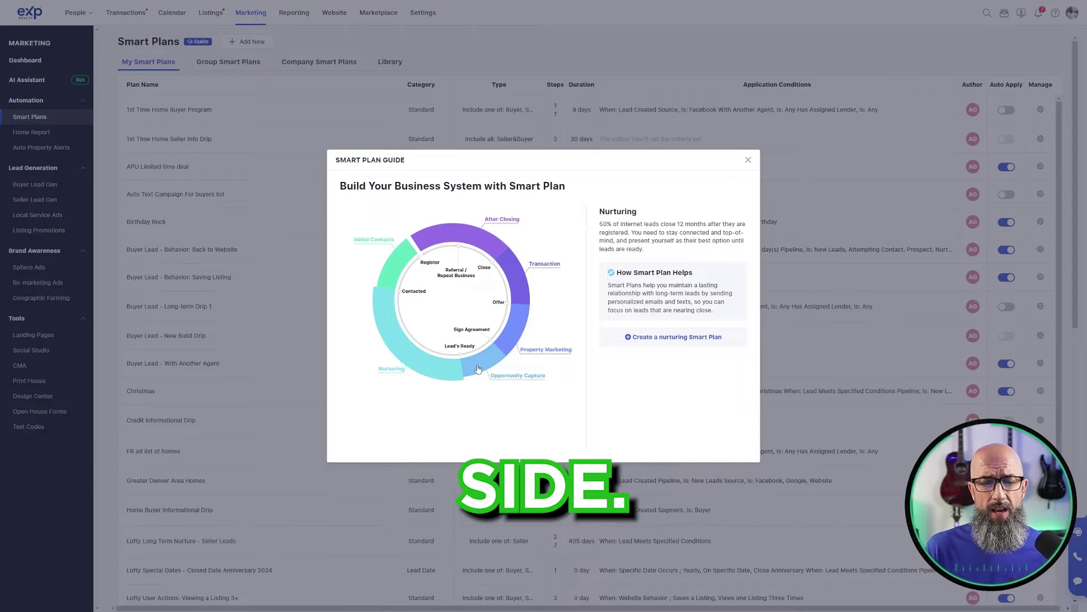
mouse_move(483, 369)
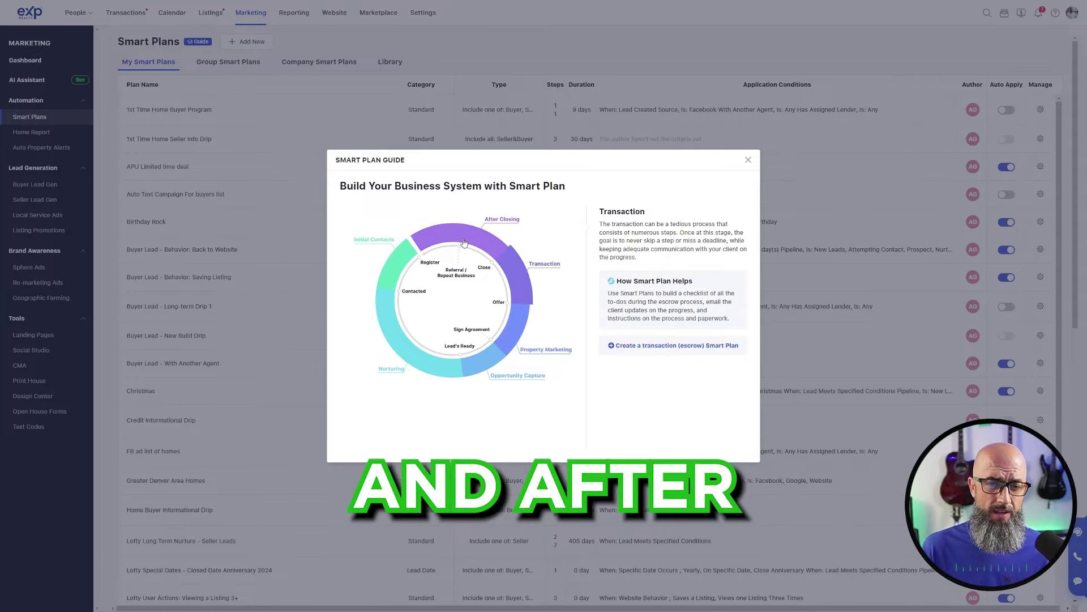
mouse_move(467, 243)
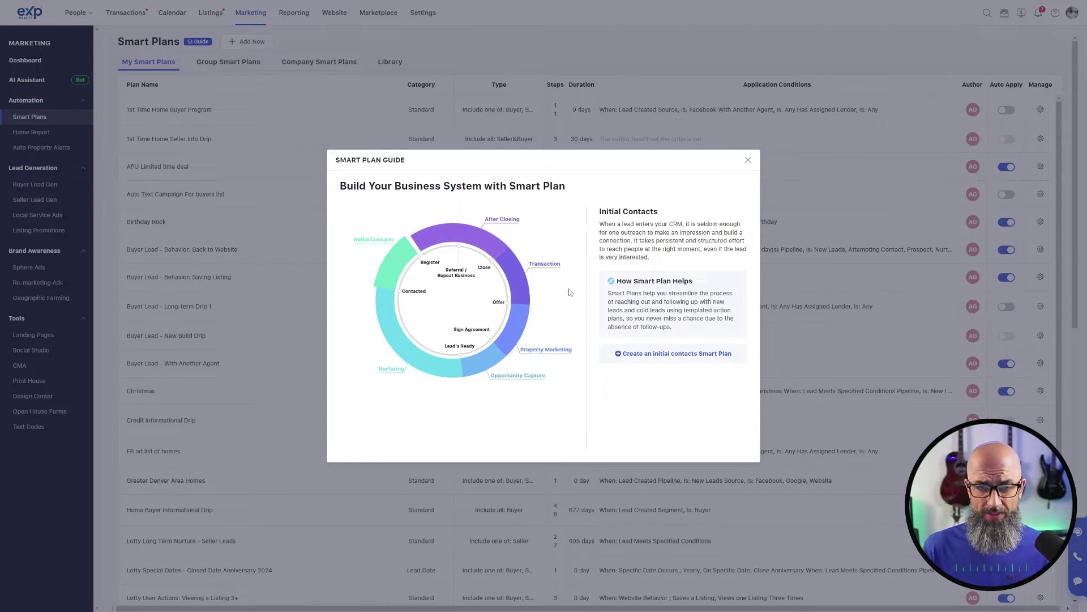
Step: Start an initial contacts Smart Plan from the guide, view its Actions settings, and leave it without saving
left_click(651, 357)
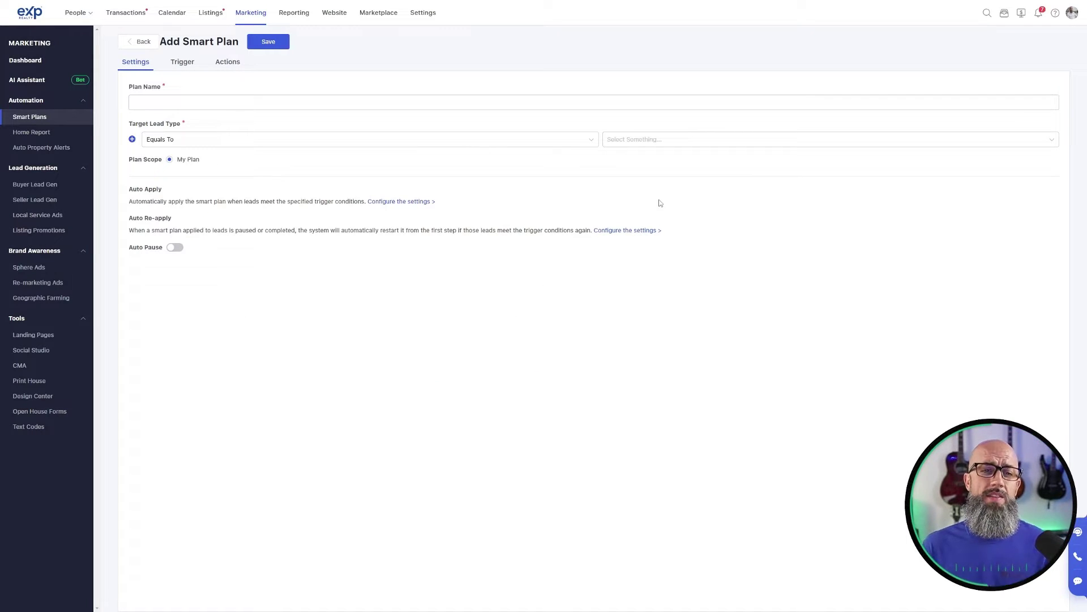
left_click(227, 64)
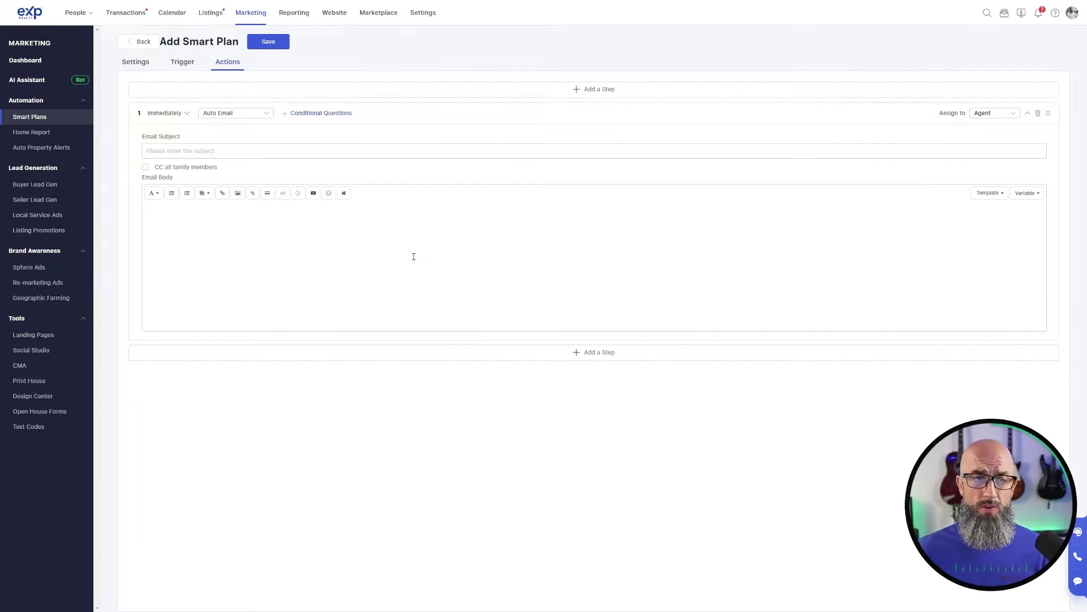
left_click(139, 41)
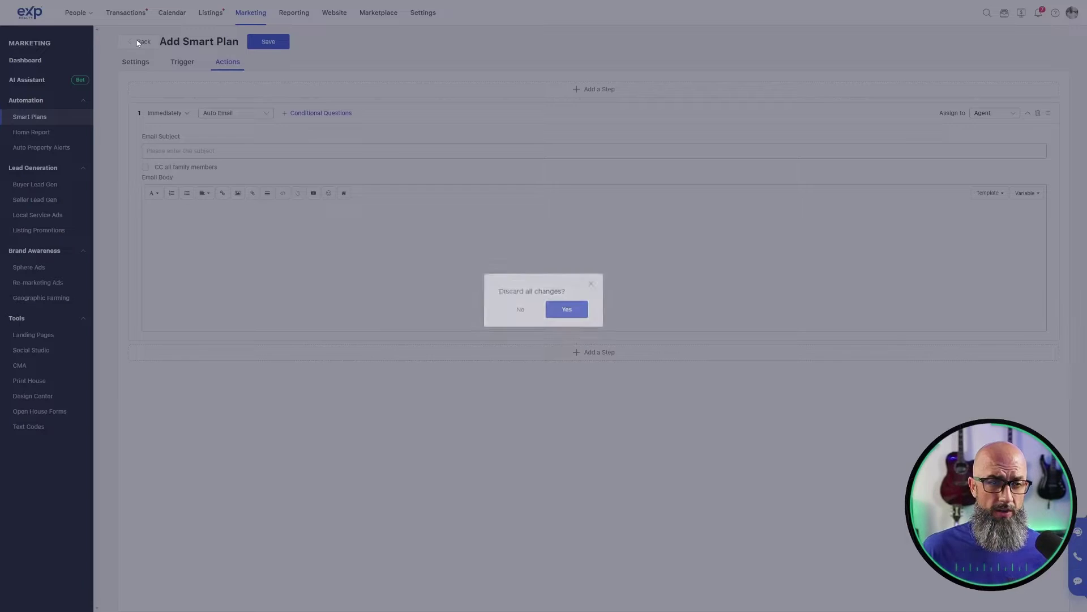
left_click(565, 315)
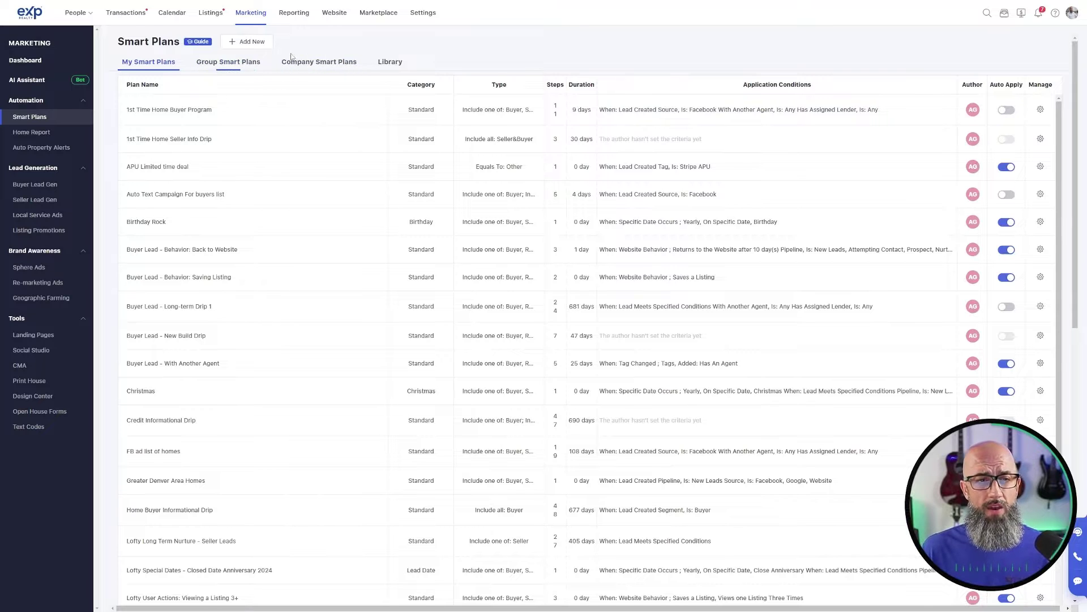
Step: View the Group Smart Plans and look through the Company Smart Plans
left_click(229, 62)
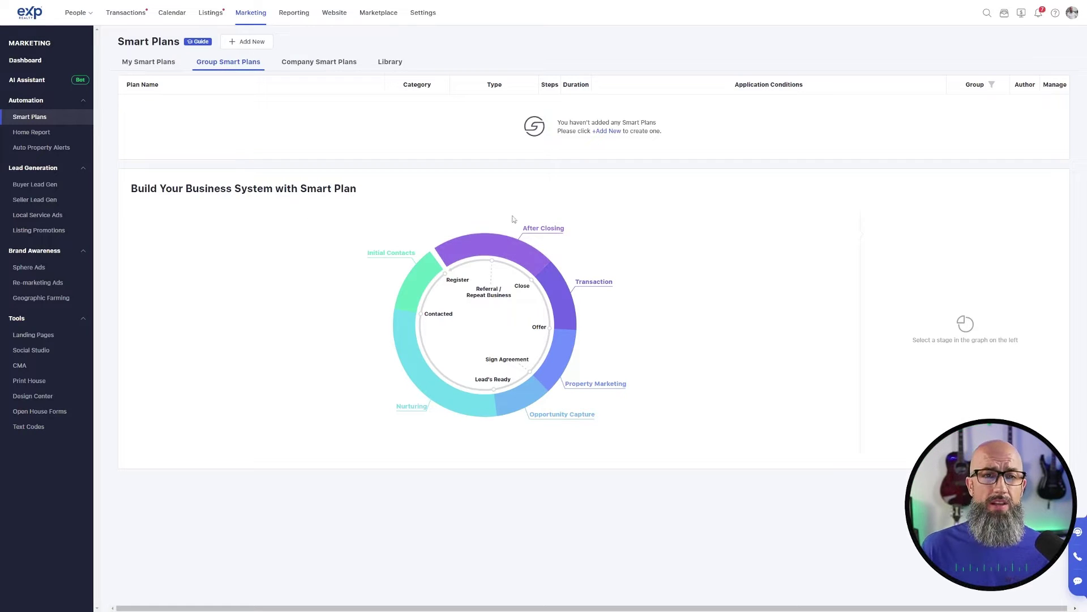
left_click(308, 64)
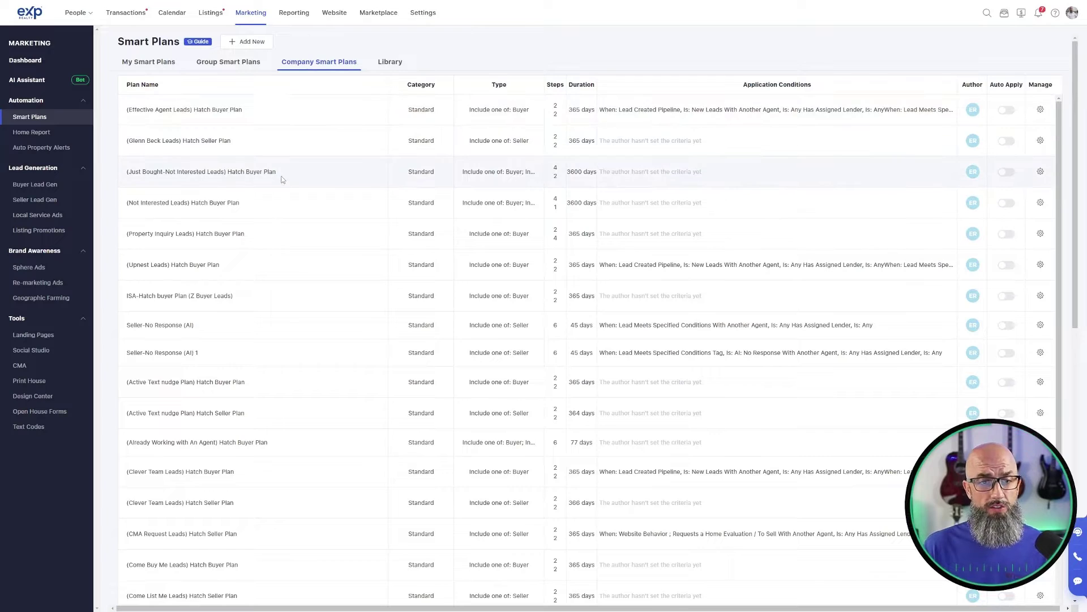
scroll(280, 177, "down", 3)
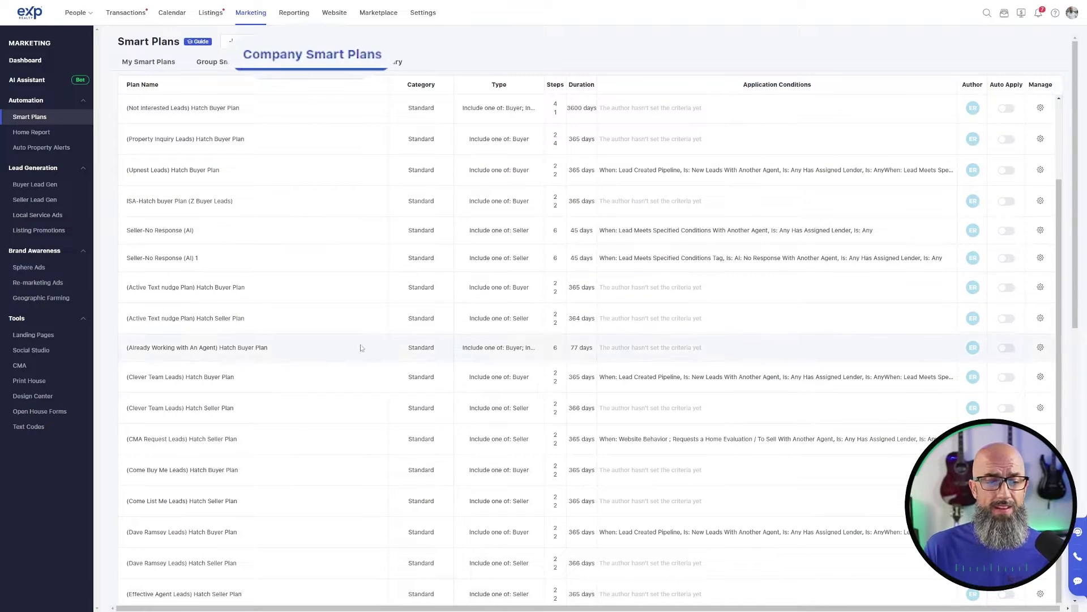
scroll(374, 336, "up", 2)
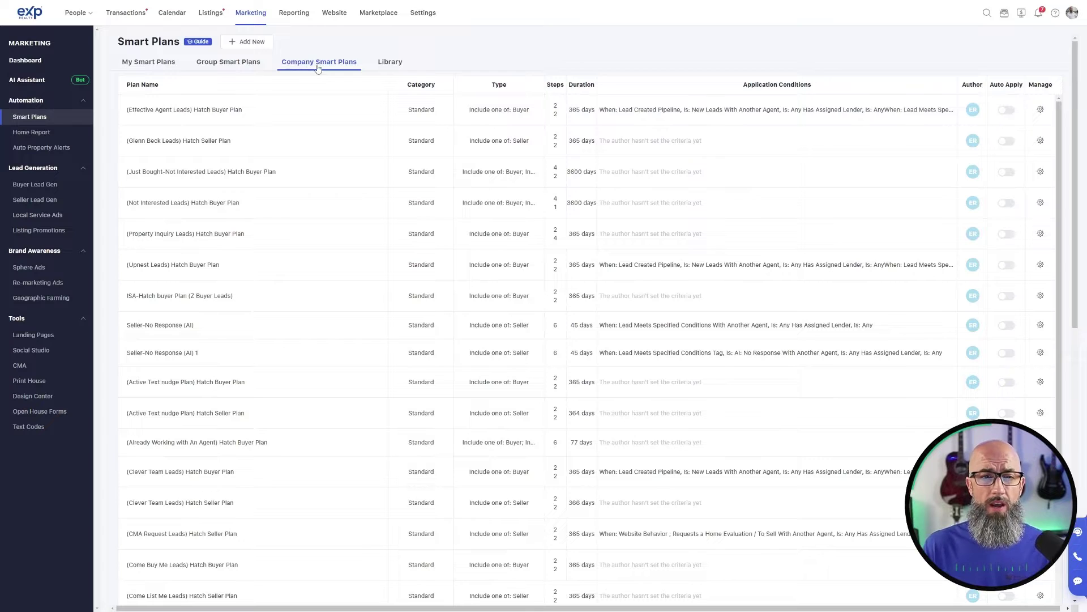
Step: Open the Smart Plans library and view the Lofty Starter Plans, Drip Campaign, Workflow and Automation plan types
left_click(393, 64)
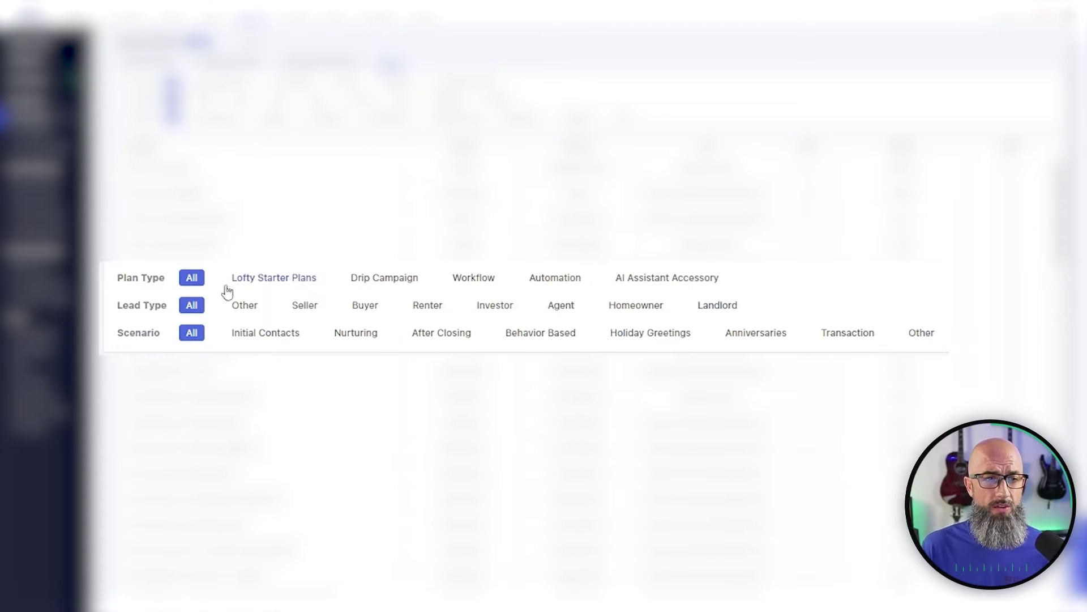
left_click(214, 85)
left_click(302, 84)
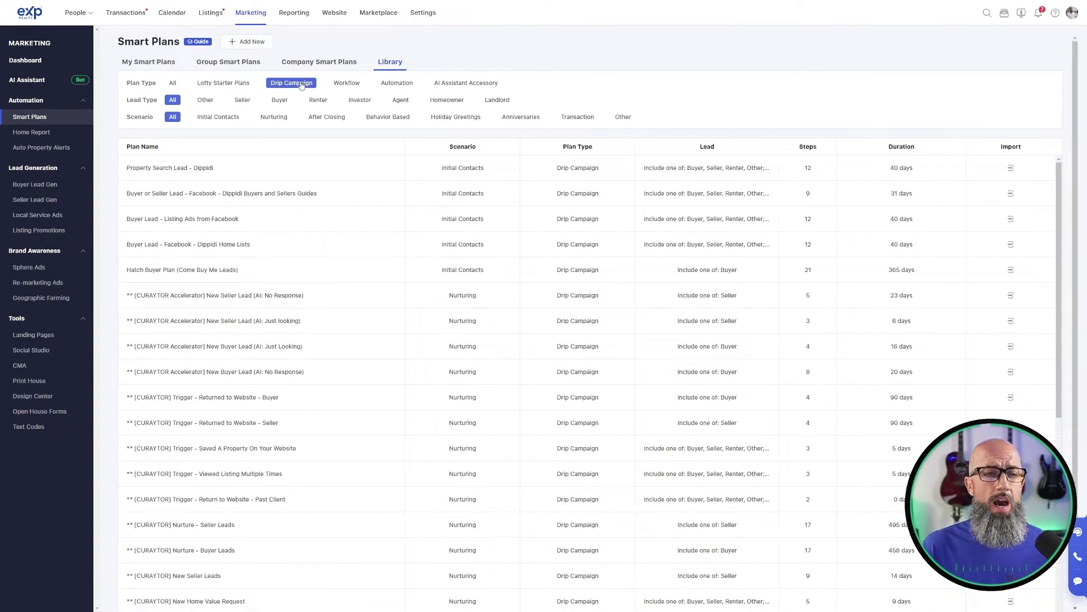
left_click(348, 84)
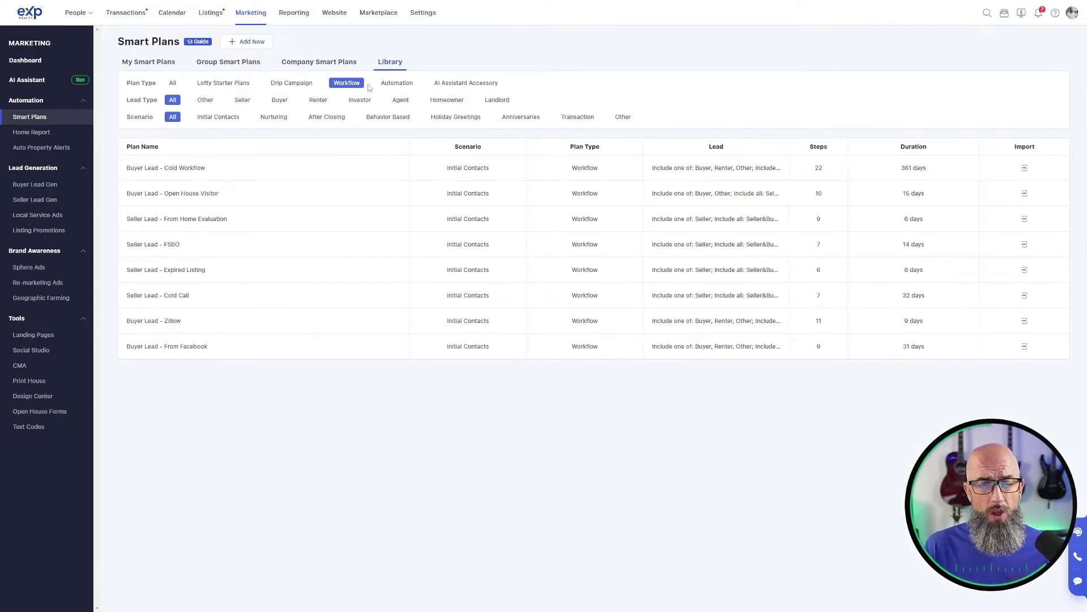
left_click(389, 85)
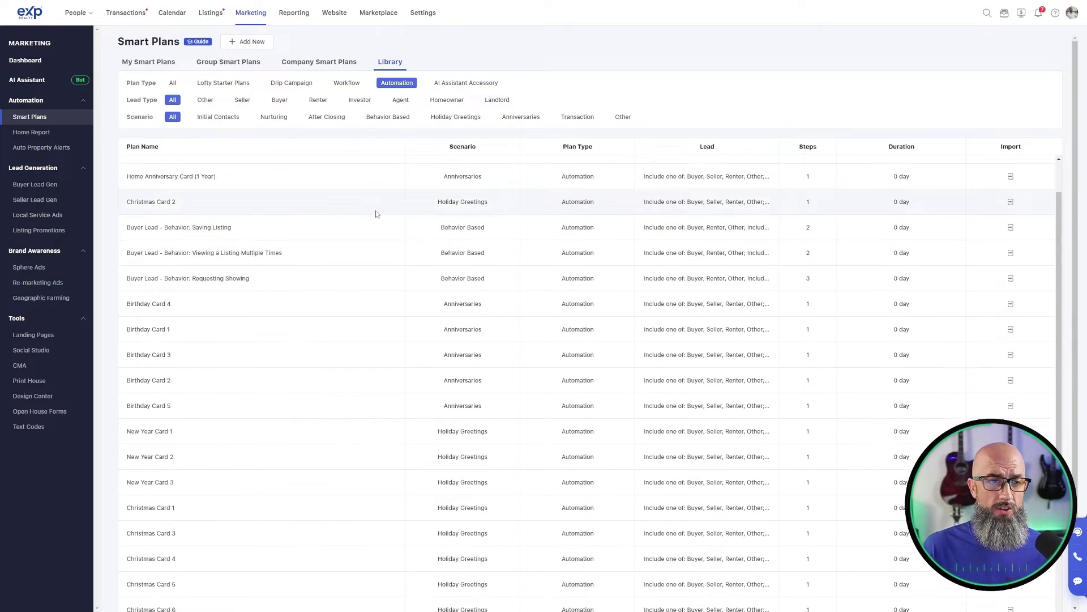
Step: Show all plan types in the library, browse them, and filter to Buyer leads with the Initial Contacts scenario
left_click(173, 84)
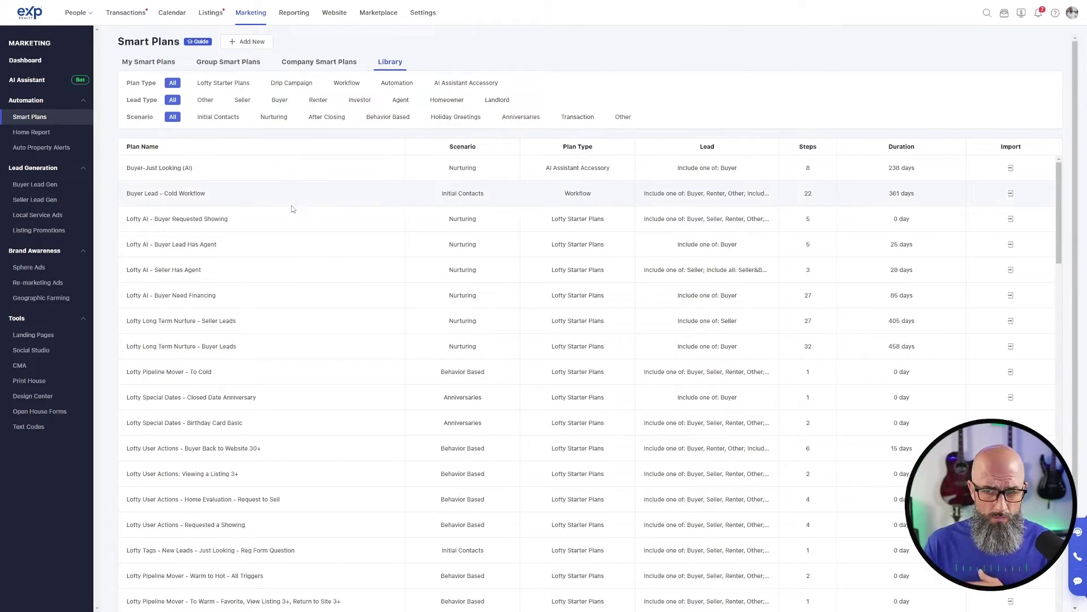
scroll(421, 218, "down", 1)
scroll(421, 218, "down", 15)
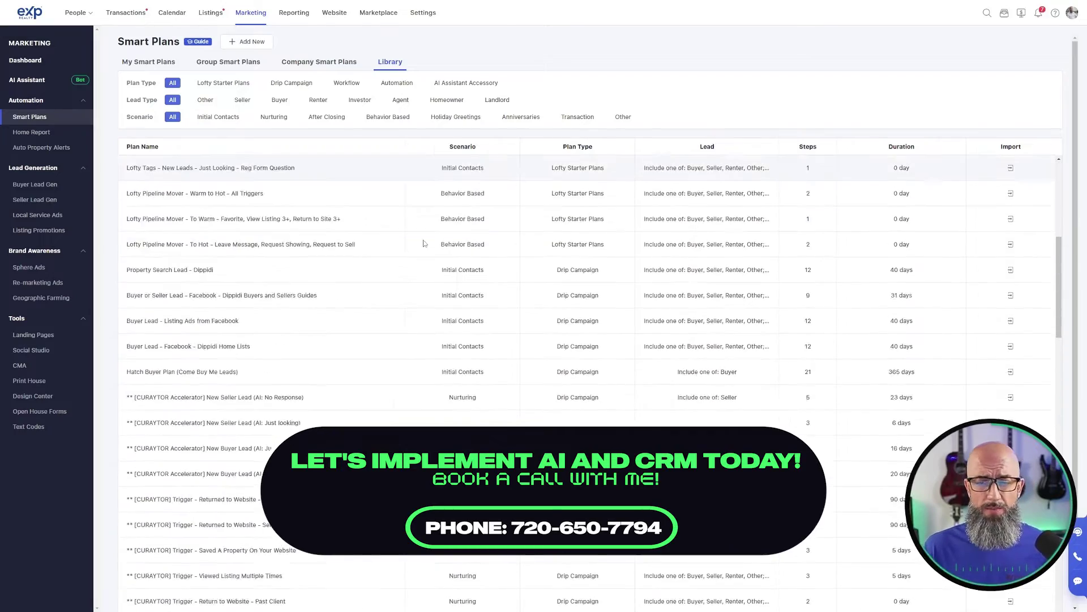
scroll(421, 245, "down", 10)
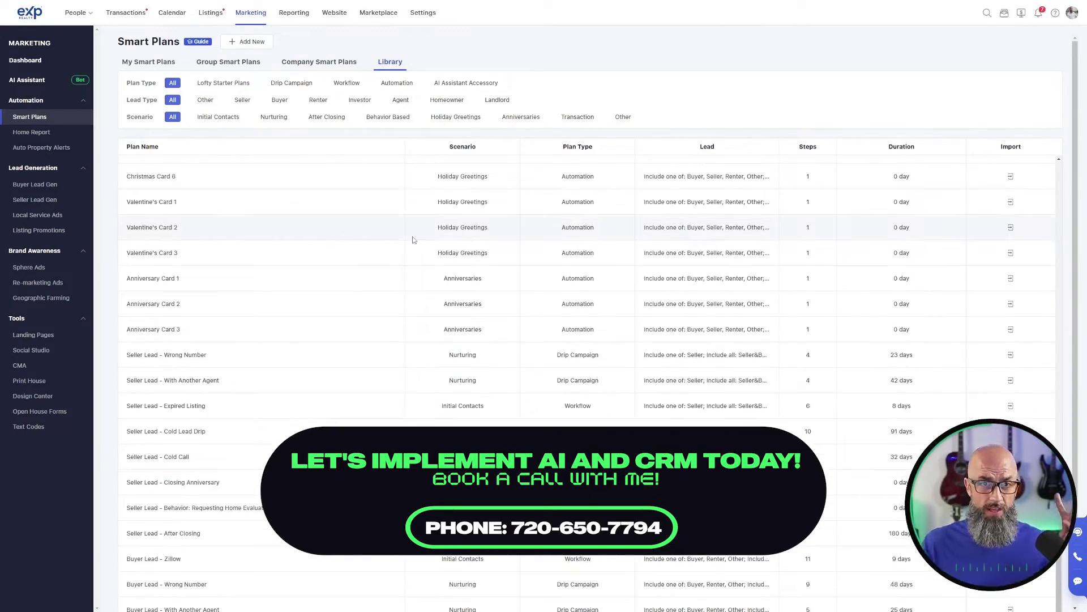
scroll(448, 255, "down", 5)
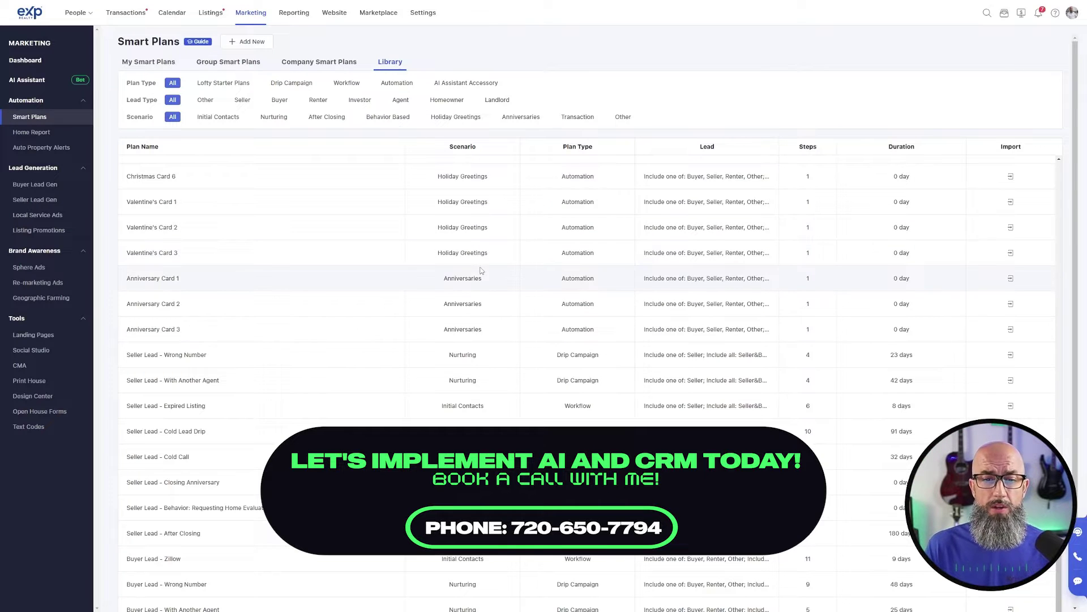
scroll(482, 270, "down", 2)
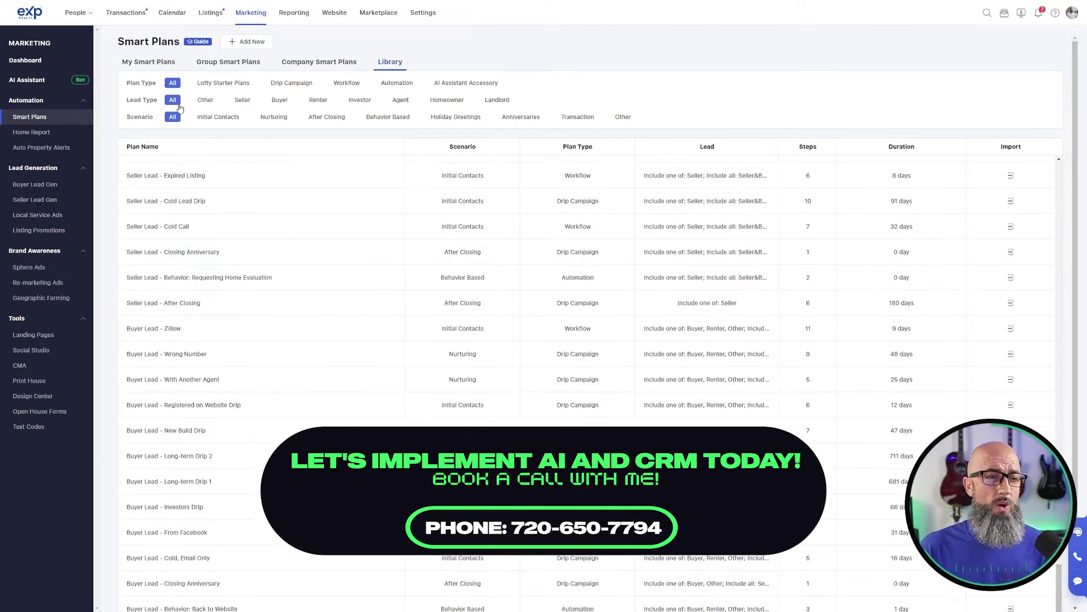
left_click(279, 101)
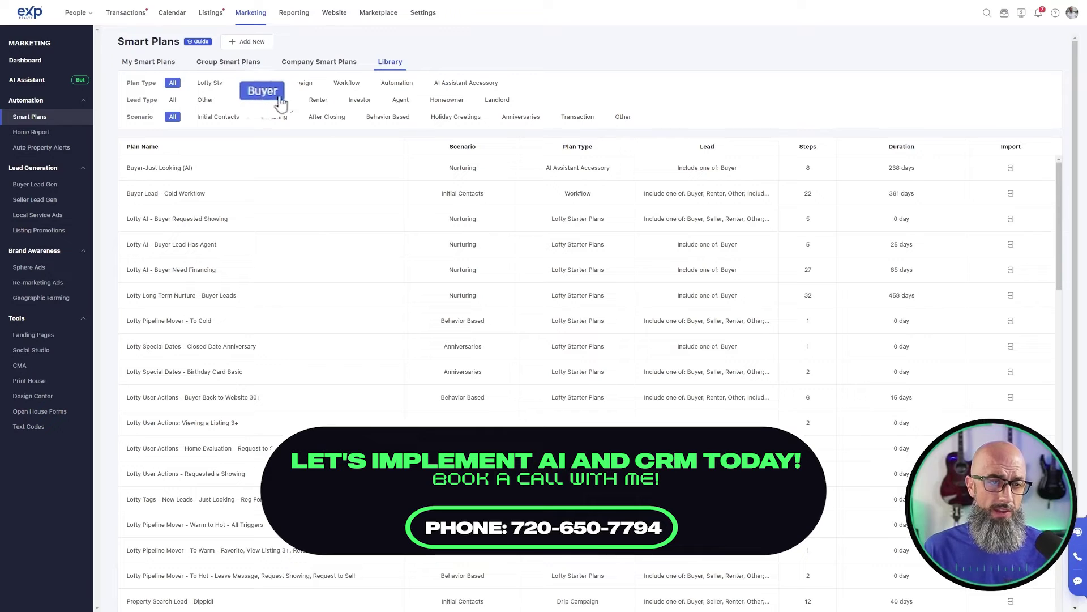
left_click(222, 118)
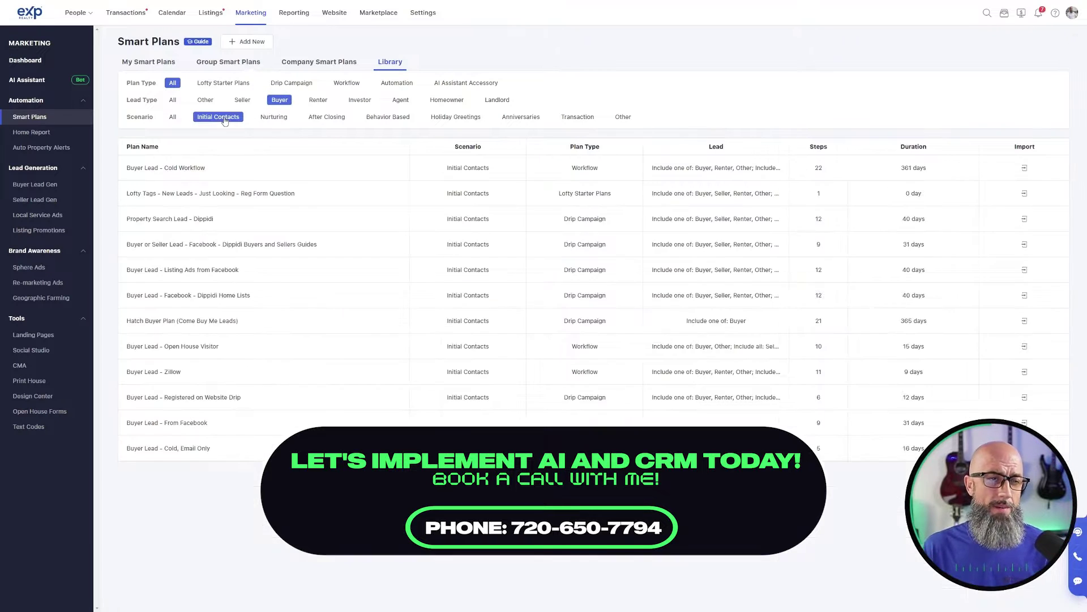
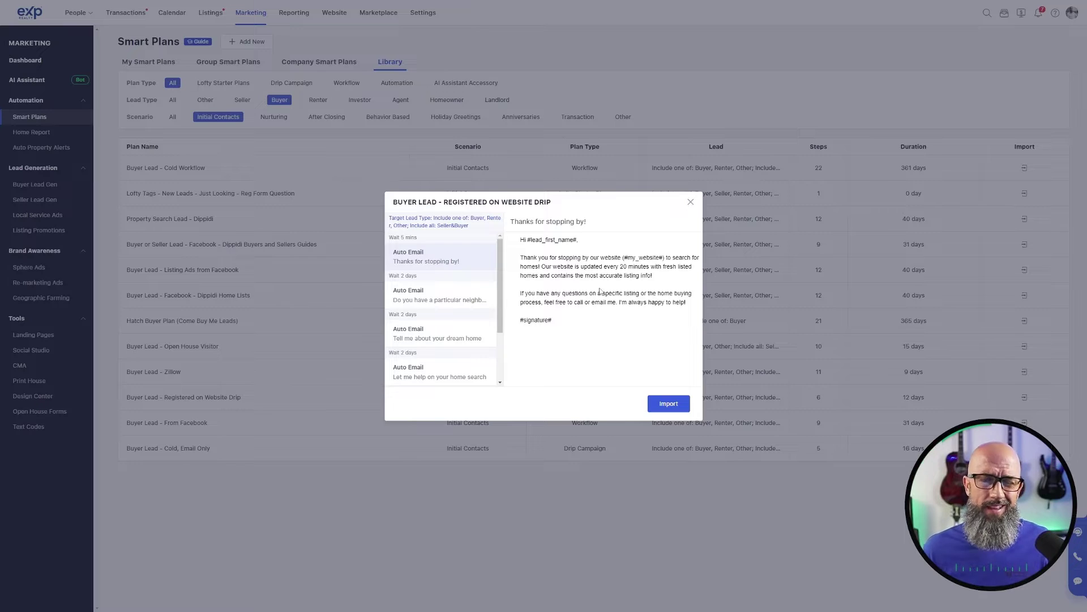
Step: Read the follow-up emails in the Buyer Lead - Registered on Website Drip preview, through to "One last try"
left_click(406, 294)
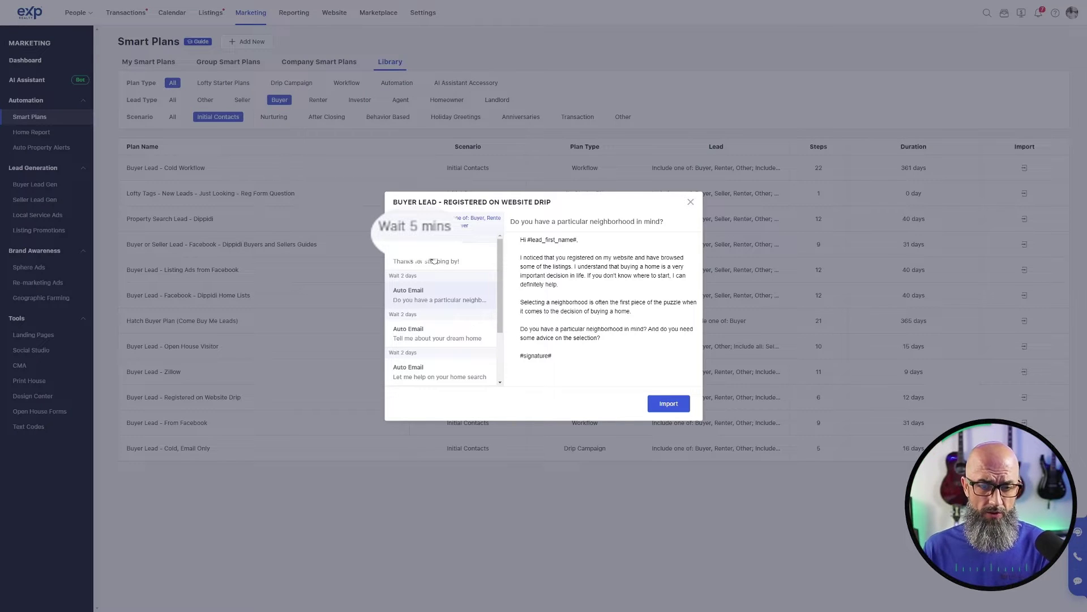
scroll(420, 317, "down", 1)
left_click(418, 292)
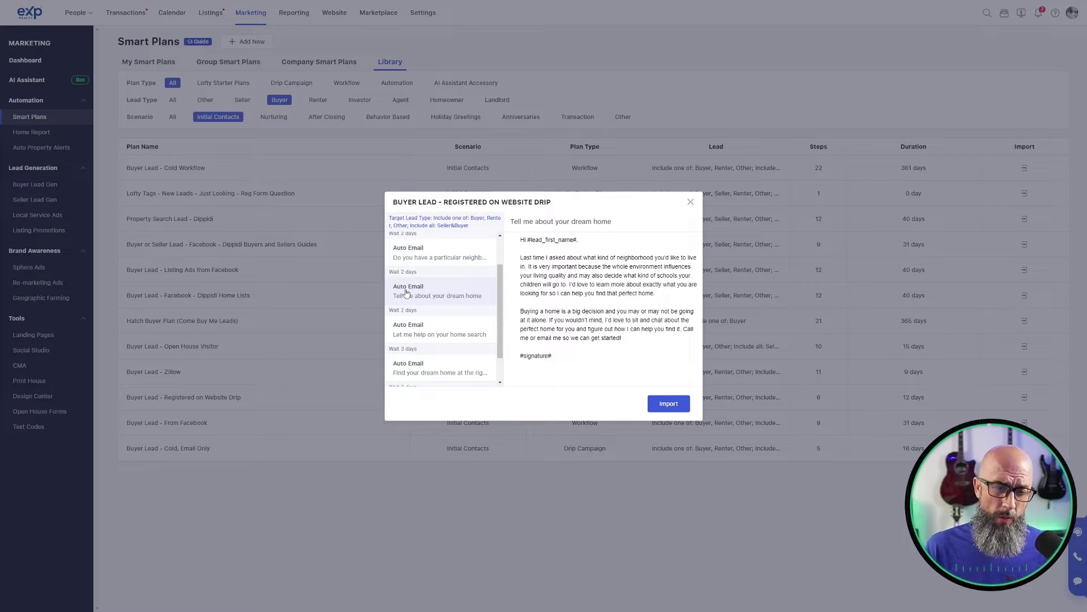
left_click(418, 329)
scroll(418, 330, "down", 1)
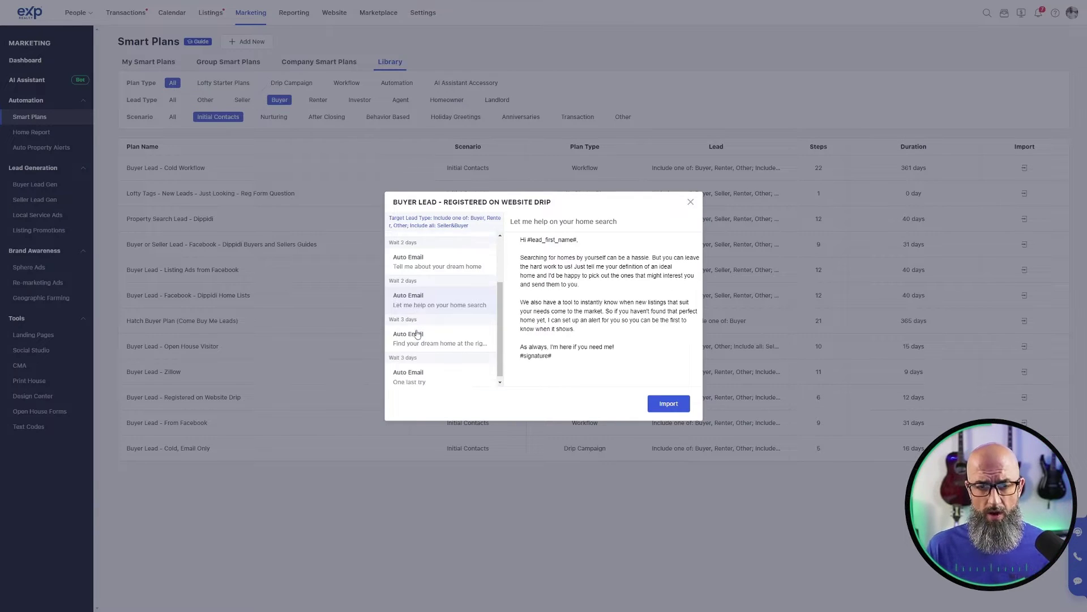
left_click(417, 330)
left_click(414, 367)
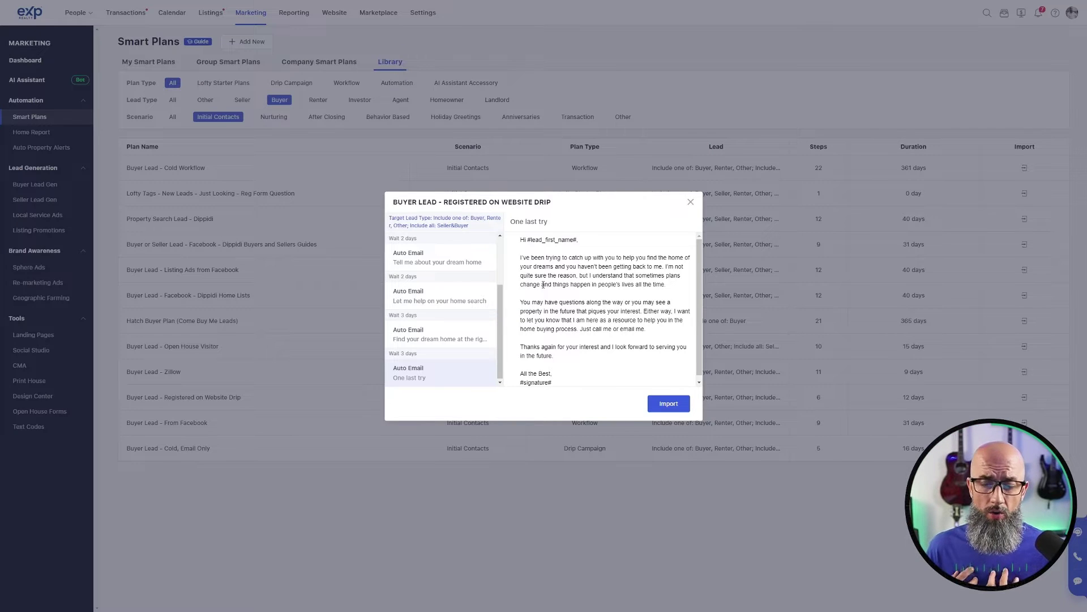
Step: Import the previewed drip plan from the library and name it "Buyer Lead - Registered on Website Drip Test"
left_click(670, 404)
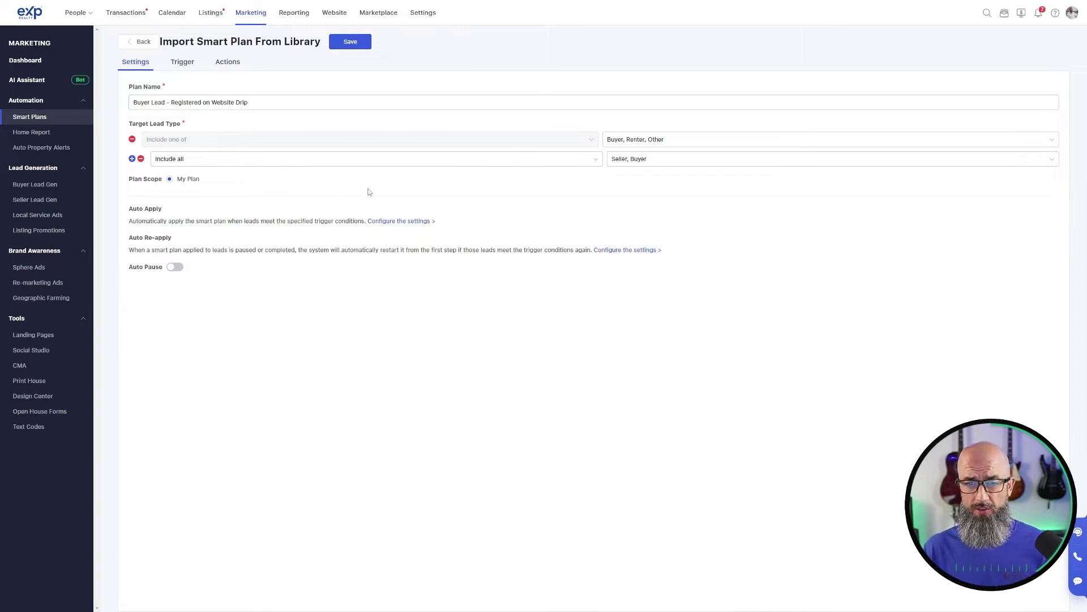
left_click(282, 103)
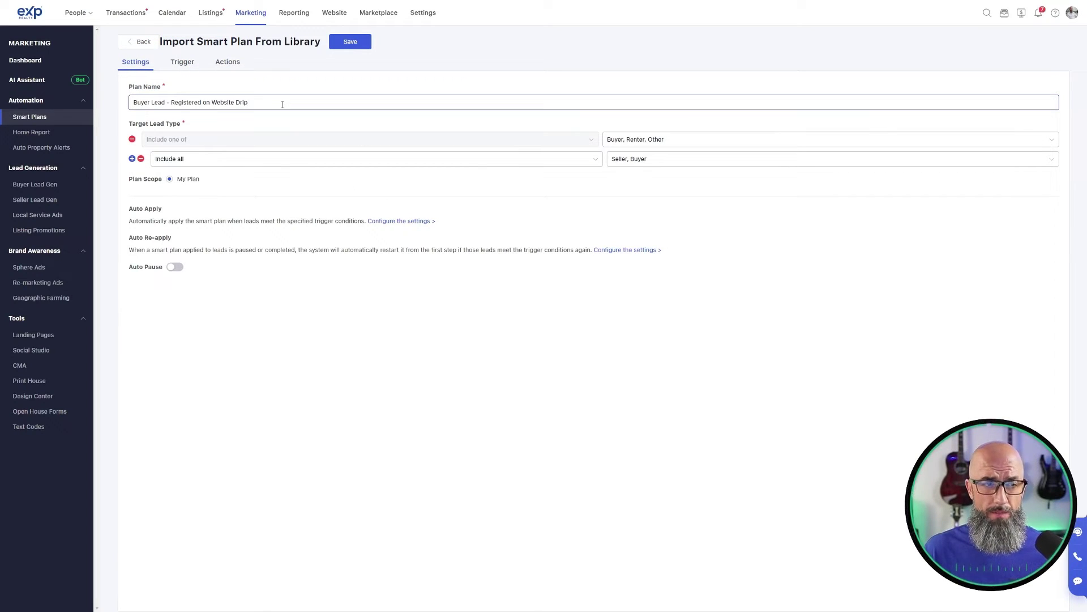
type("Test")
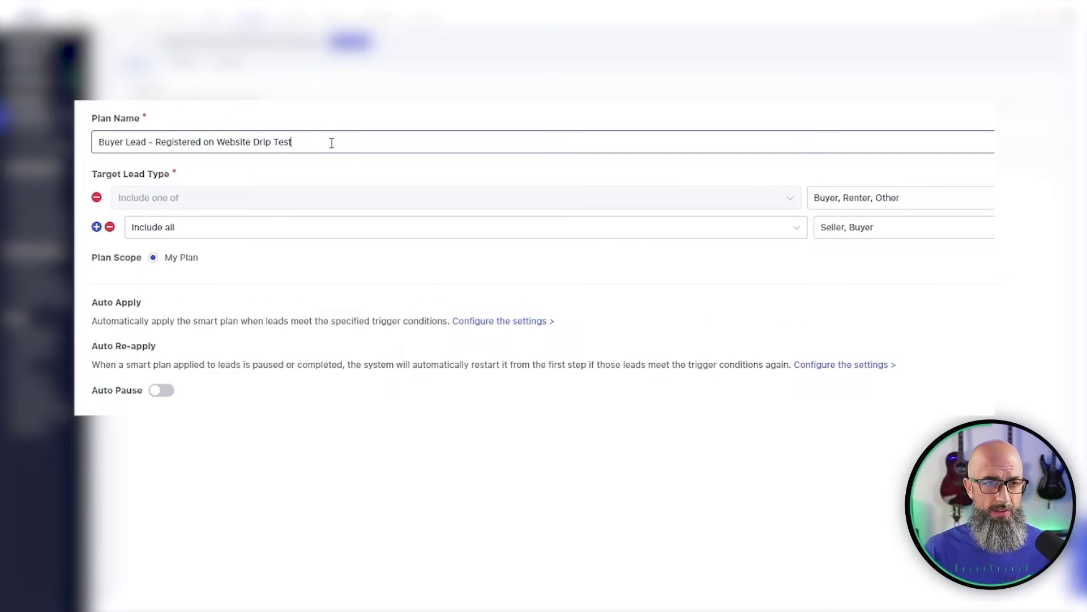
left_click(323, 115)
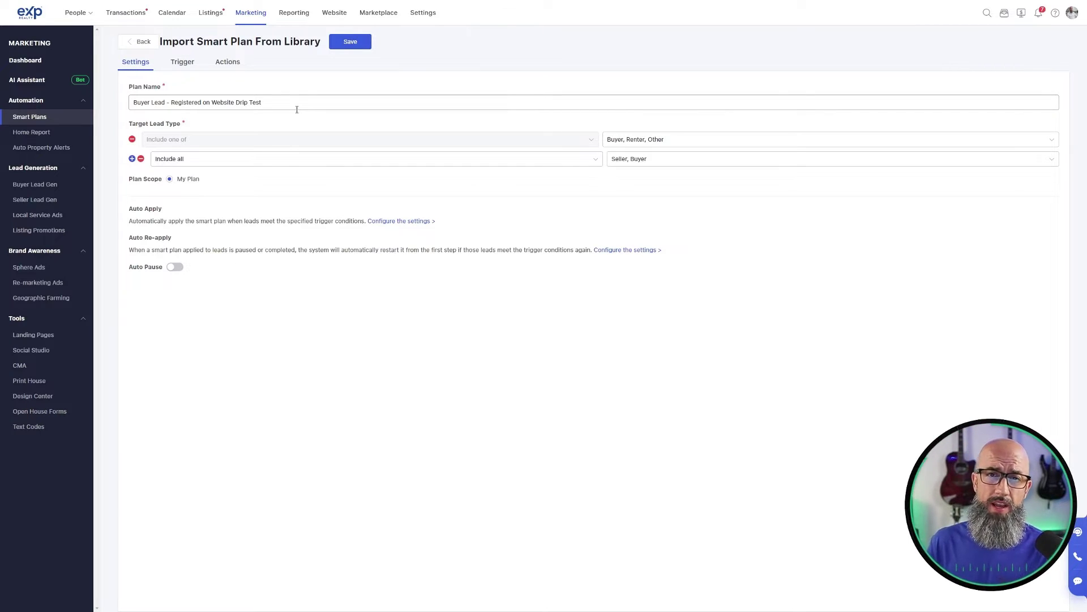
Step: Turn on Auto Pause for the plan and have it pause when the lead responds or reaches out
left_click(173, 268)
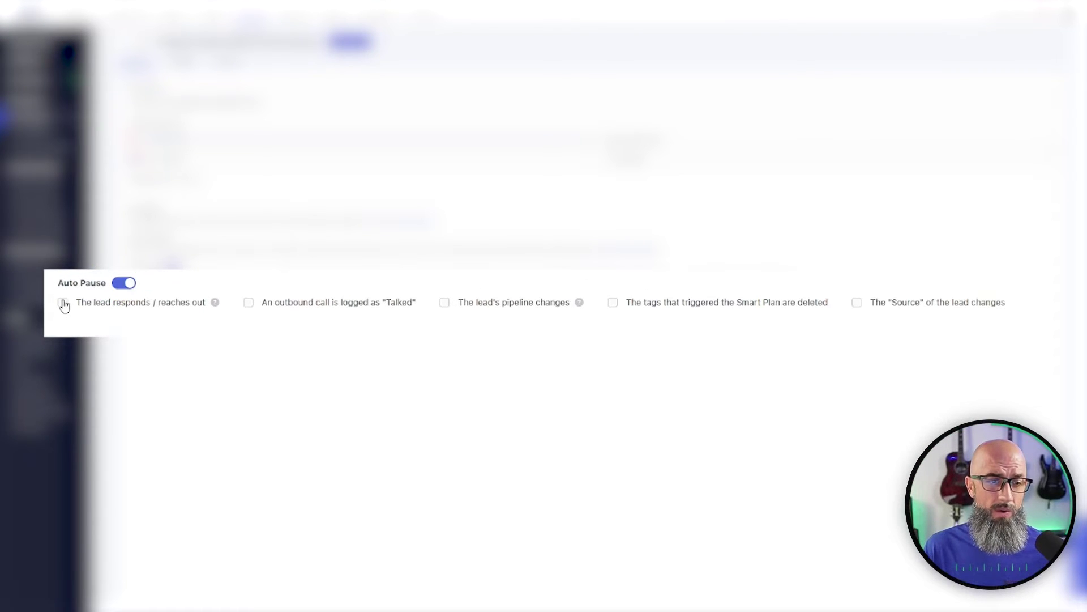
left_click(62, 303)
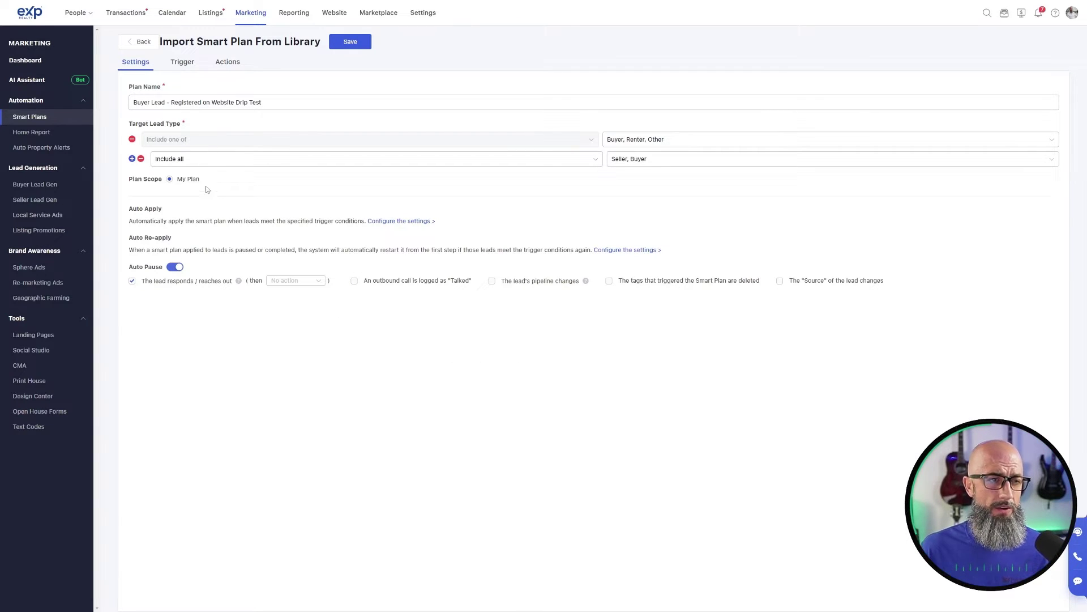
Step: Choose Lead Created as the plan's trigger and base its condition on the Source field
left_click(193, 71)
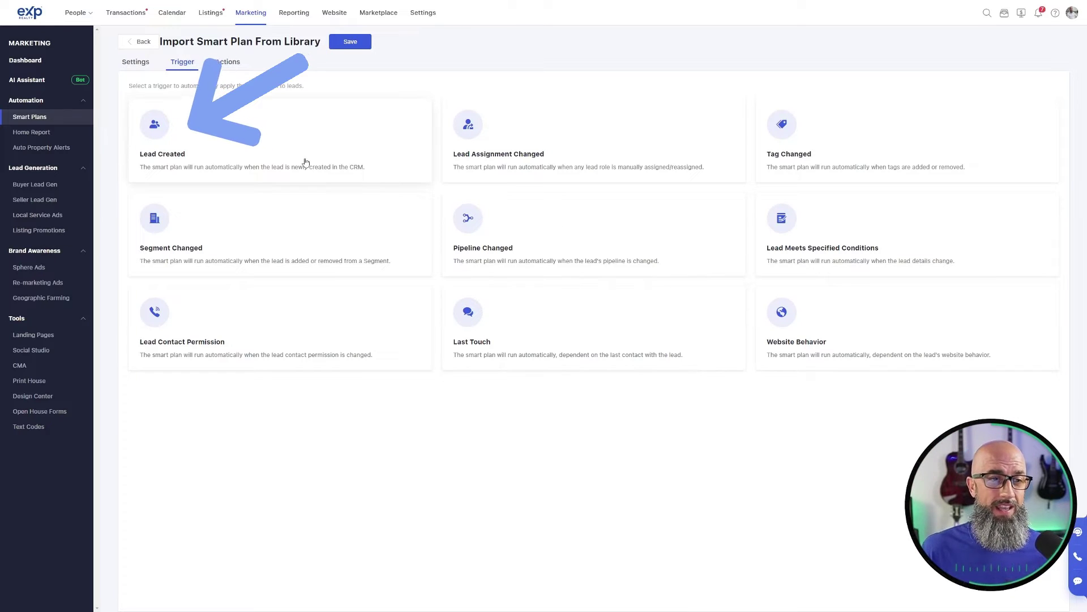
left_click(276, 158)
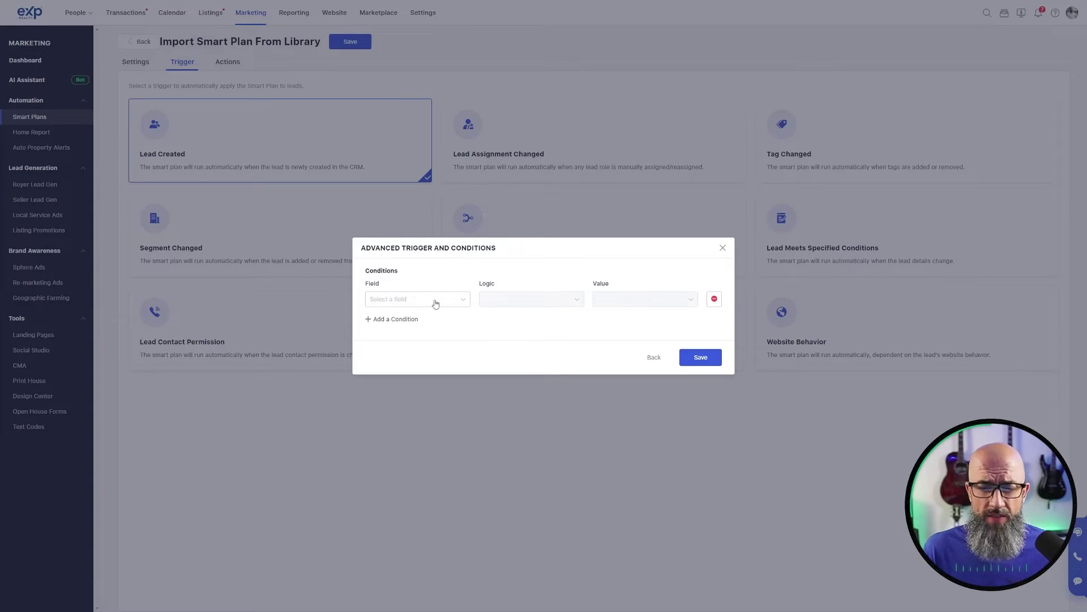
left_click(457, 300)
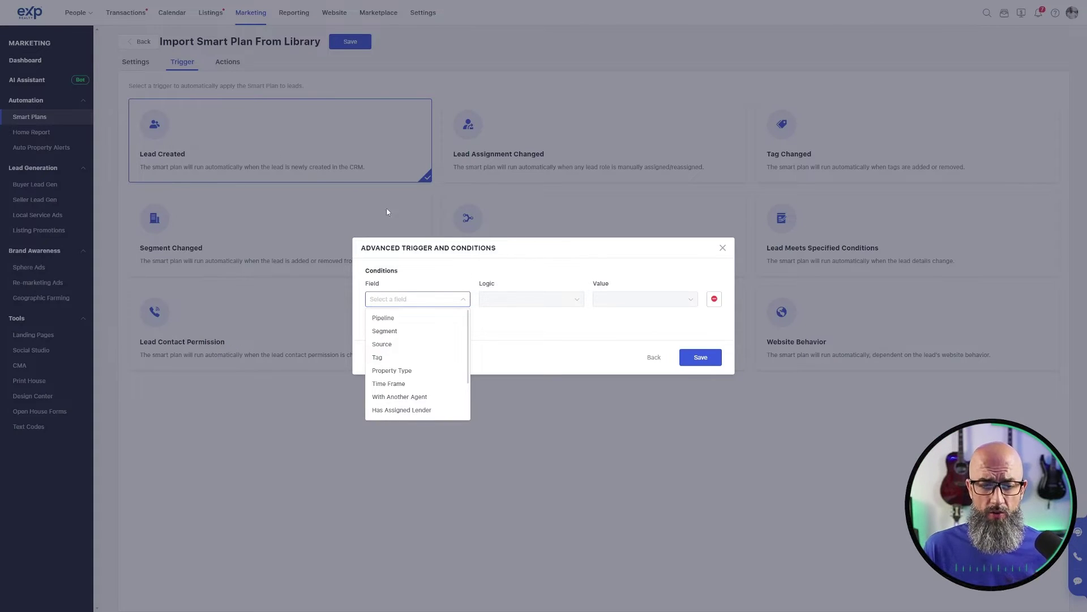
left_click(403, 346)
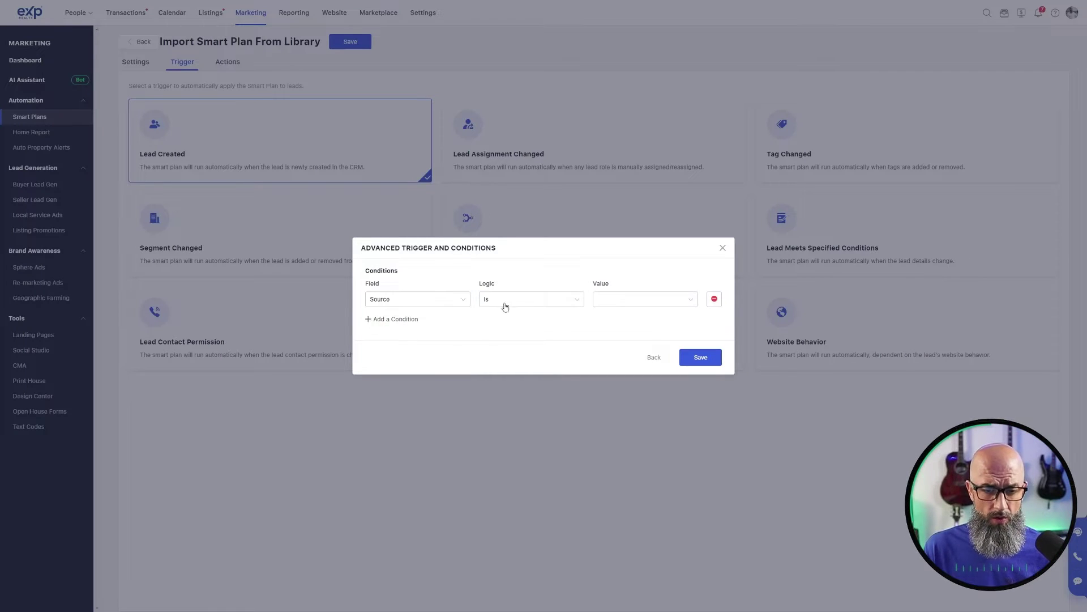
Step: Search the source values for "website", select Agent Website, save the trigger condition and turn on Auto Apply
left_click(648, 305)
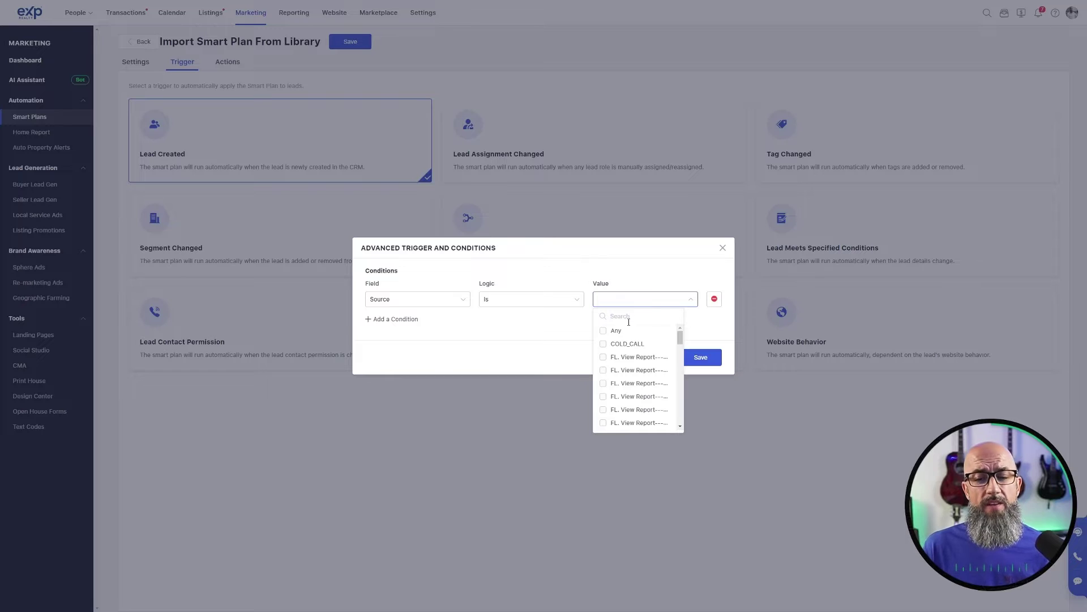
scroll(629, 335, "down", 3)
left_click(617, 302)
left_click(617, 303)
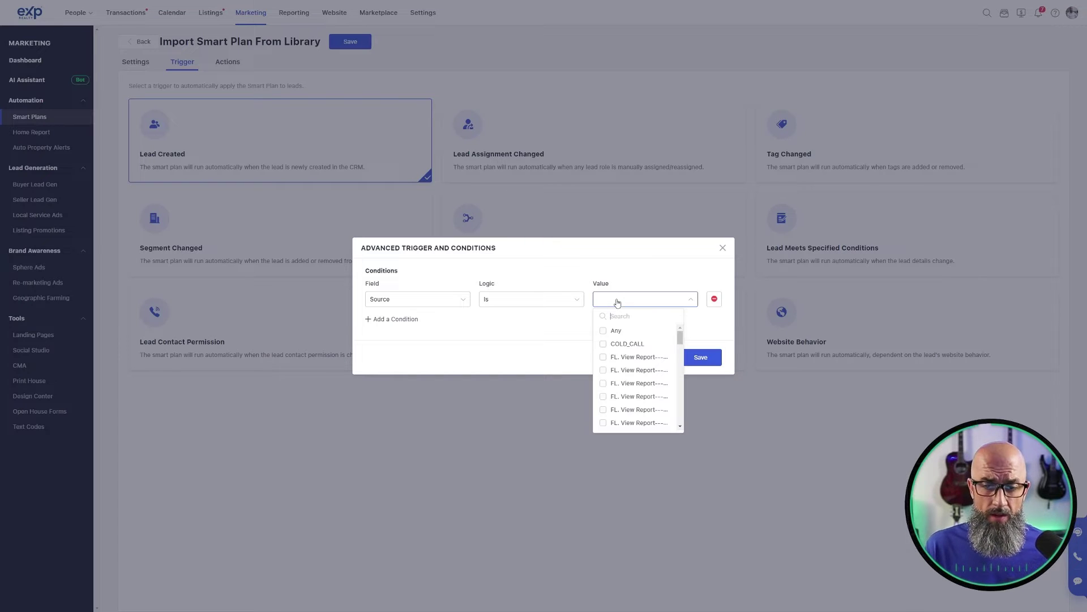
type("web")
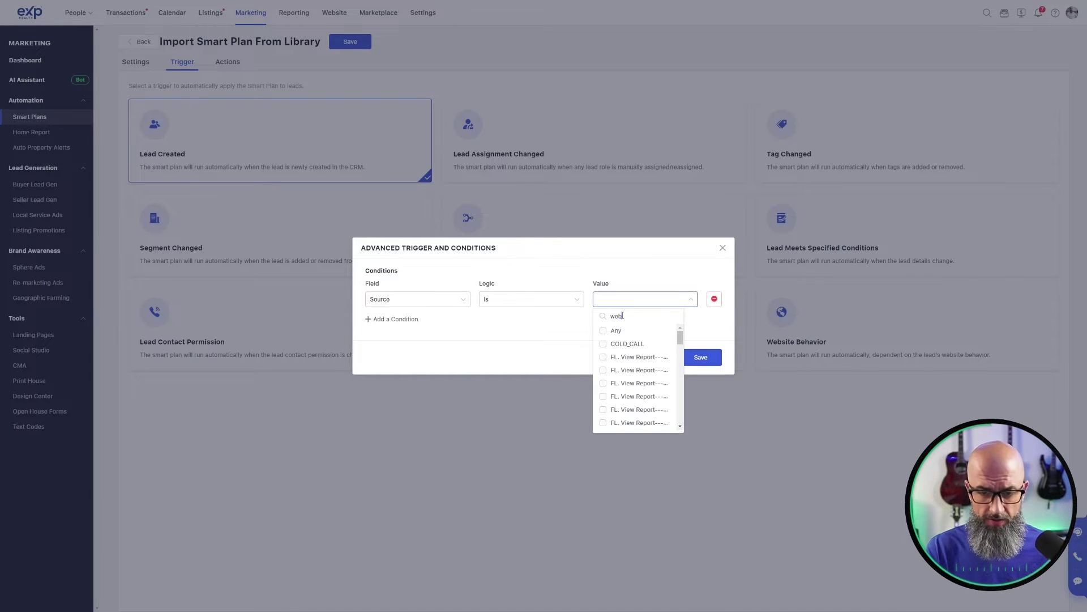
type("site")
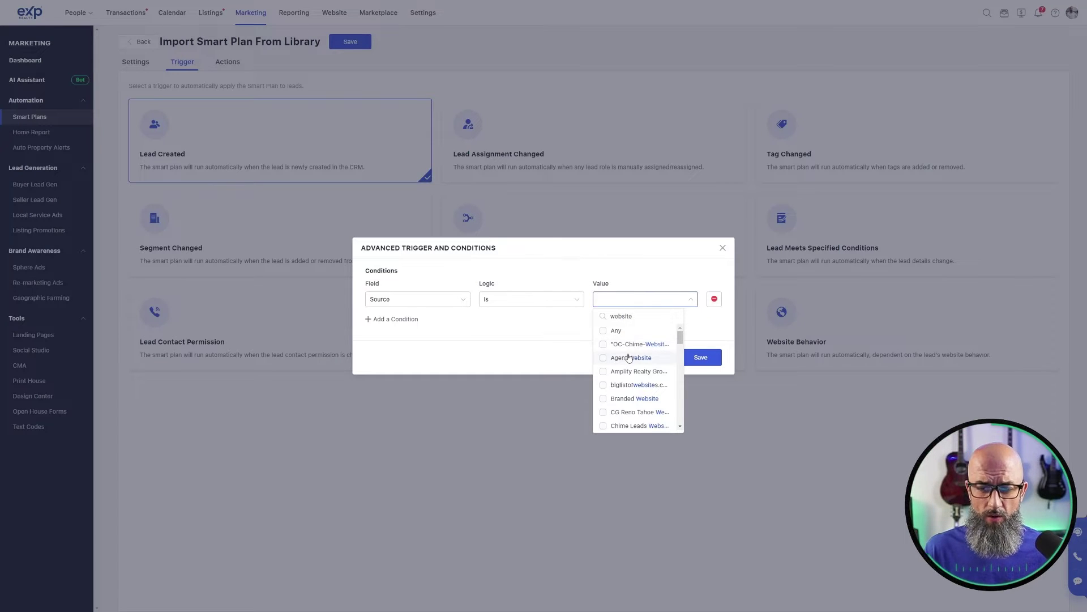
left_click(604, 359)
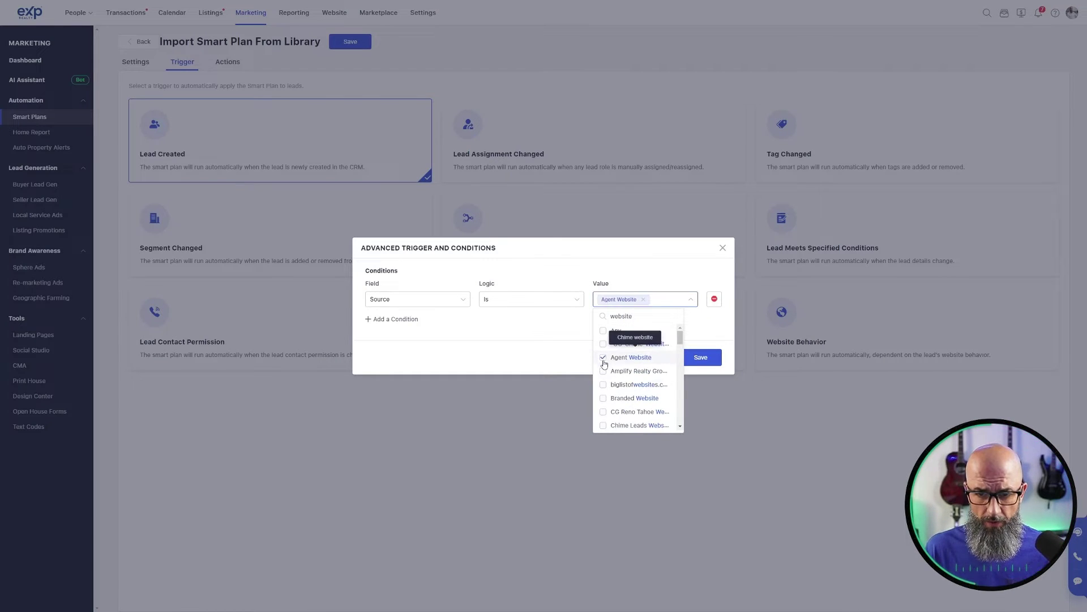
left_click(559, 334)
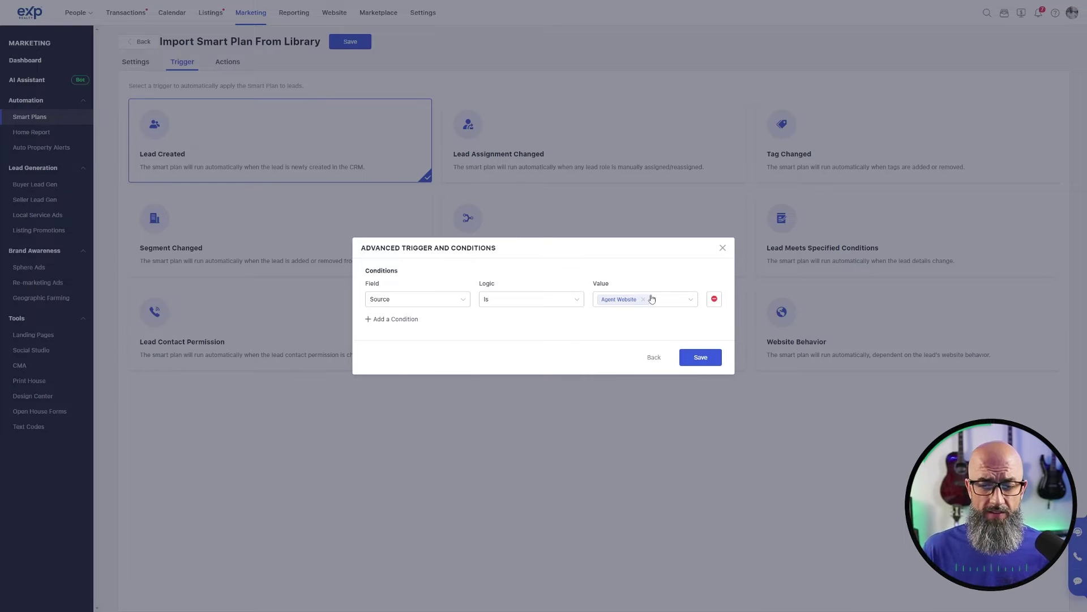
left_click(703, 358)
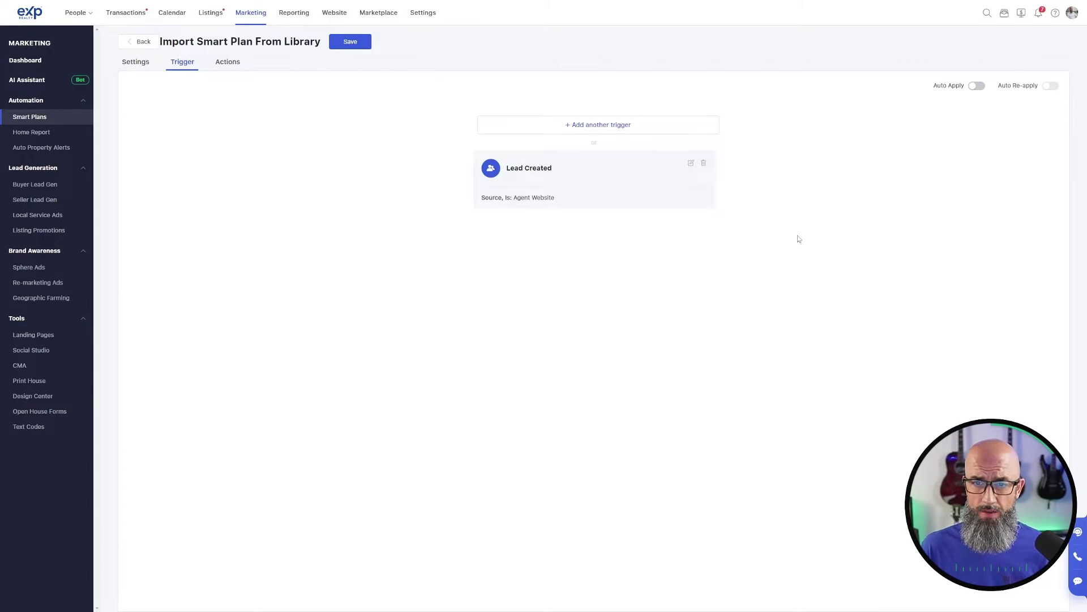
left_click(979, 86)
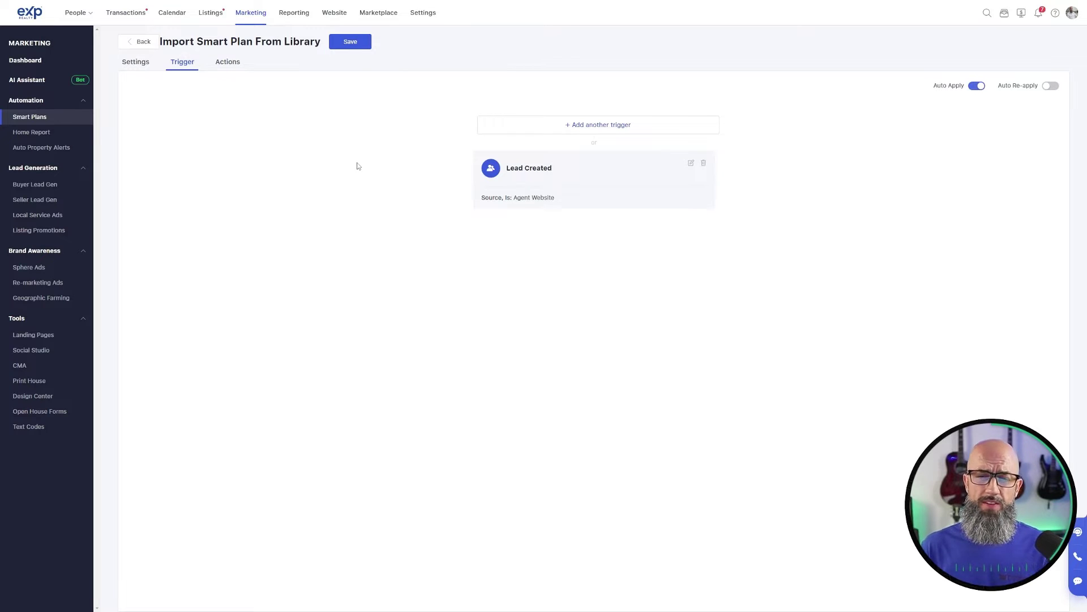
Step: Look through the imported plan's actions, including the wait times and automatic email steps
left_click(231, 65)
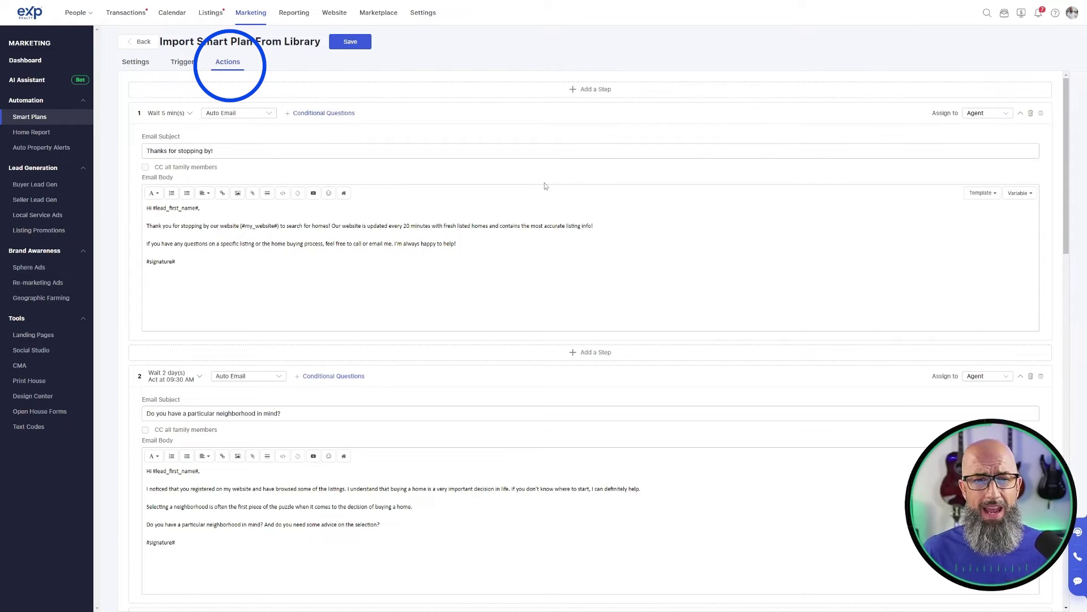
scroll(533, 204, "down", 10)
scroll(534, 197, "up", 10)
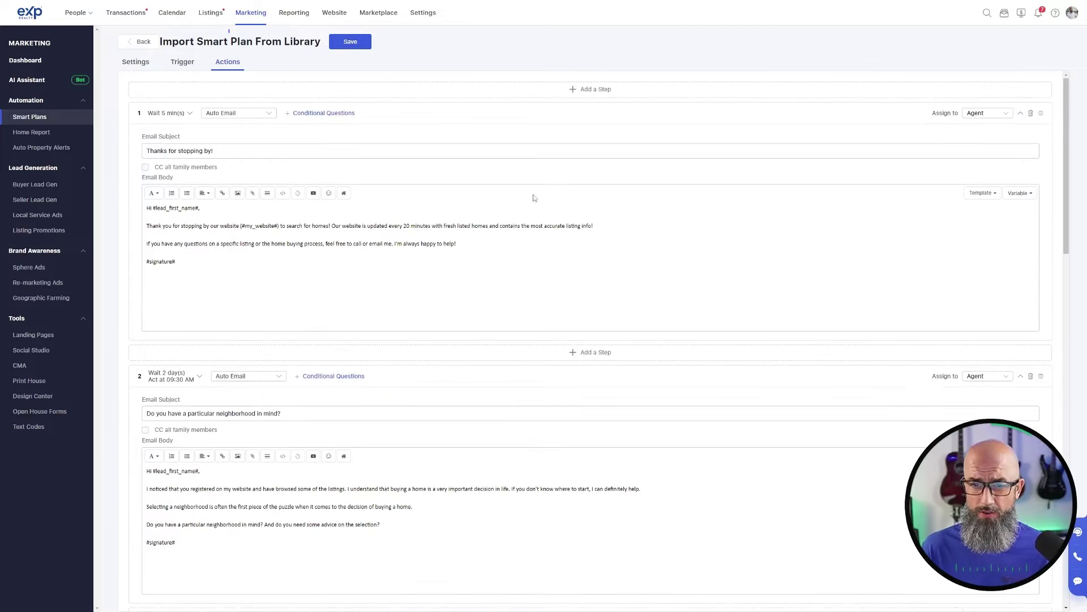